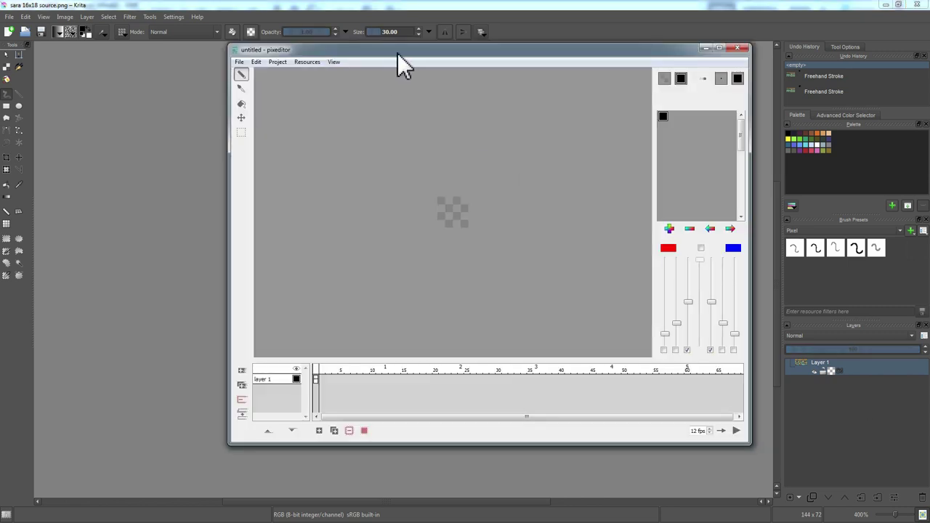
Draw a looping black freehand stroke over the middle of the untitled Pixeditor canvas
drag(397, 53, 357, 56)
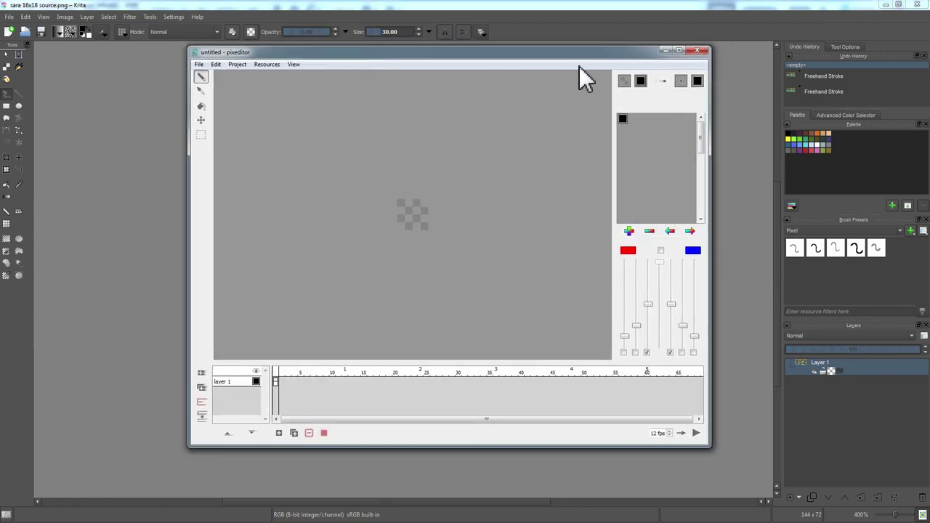
scroll(414, 216, up, 4)
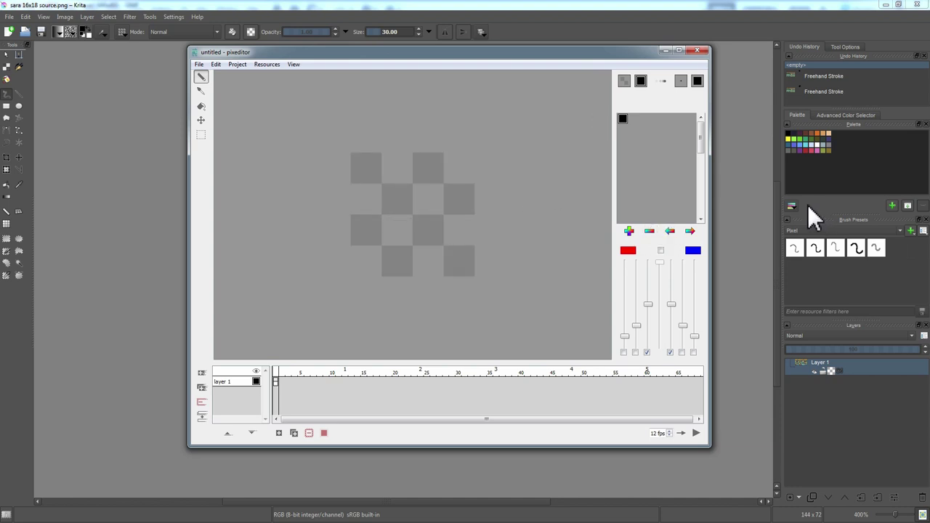
mouse_move(392, 179)
mouse_down()
mouse_move(370, 216)
mouse_move(428, 203)
mouse_up()
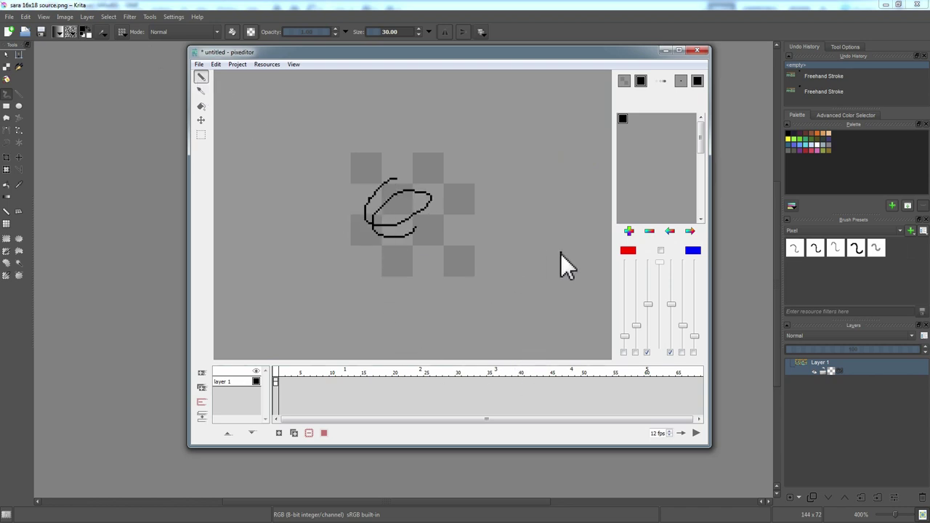
Examine the available pen shapes, from point and 2x2 square to 5x5 round and custom
click(682, 81)
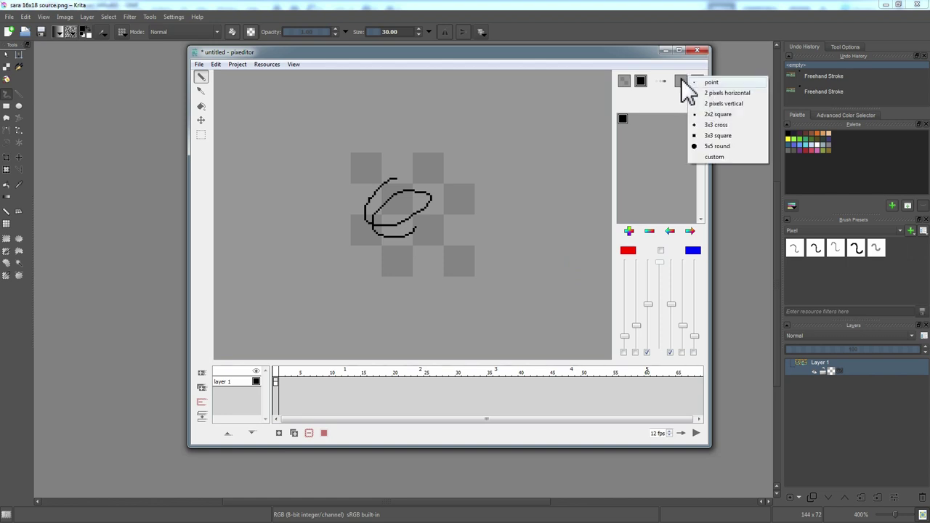
click(665, 87)
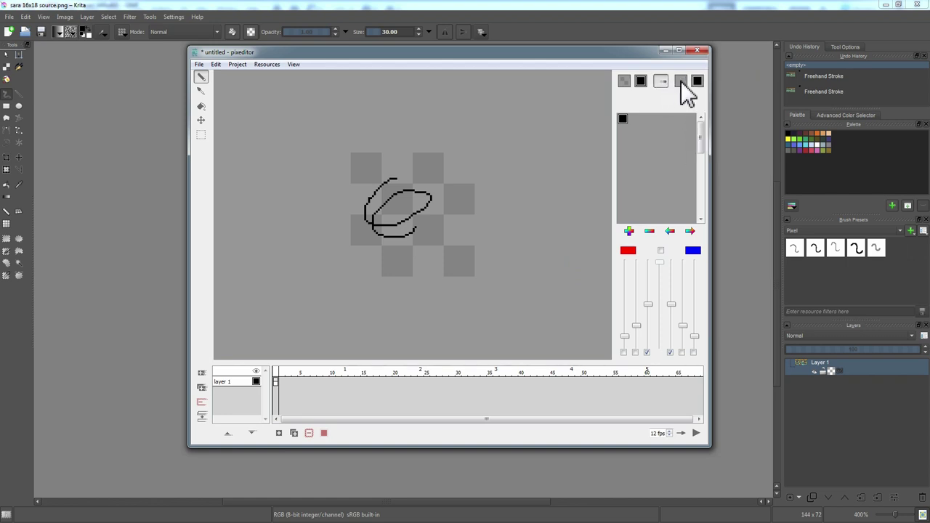
click(680, 82)
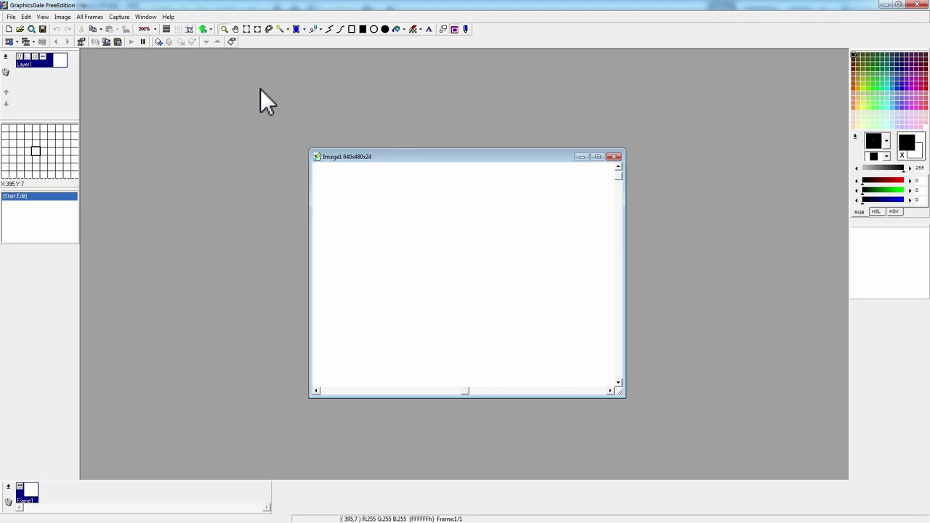
scroll(472, 221, down, 3)
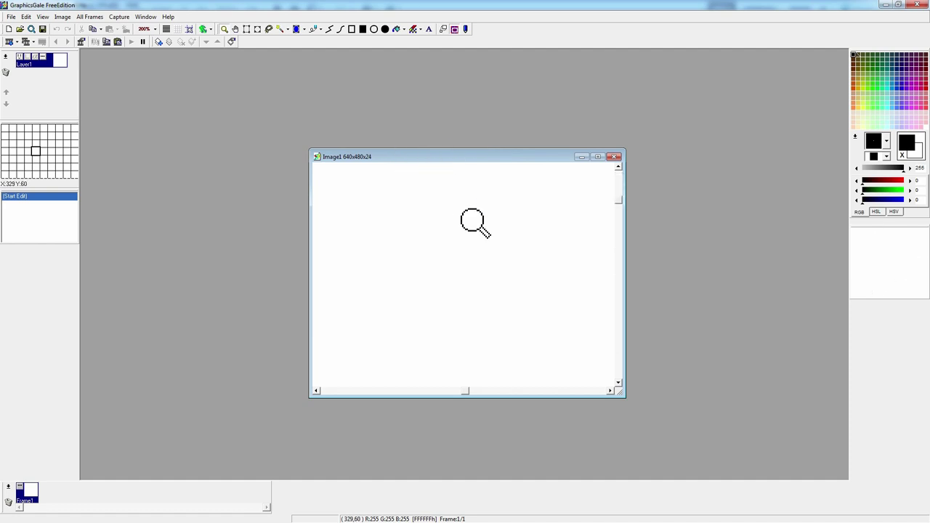
scroll(472, 220, down, 10)
scroll(474, 222, up, 5)
scroll(474, 222, down, 1)
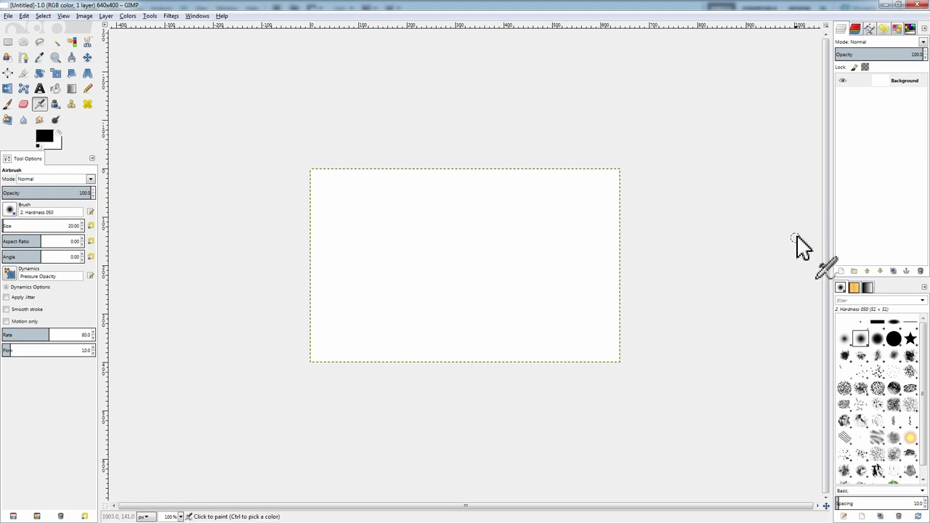
In GIMP, widen the dock that holds the layers and brushes
drag(828, 235, 811, 235)
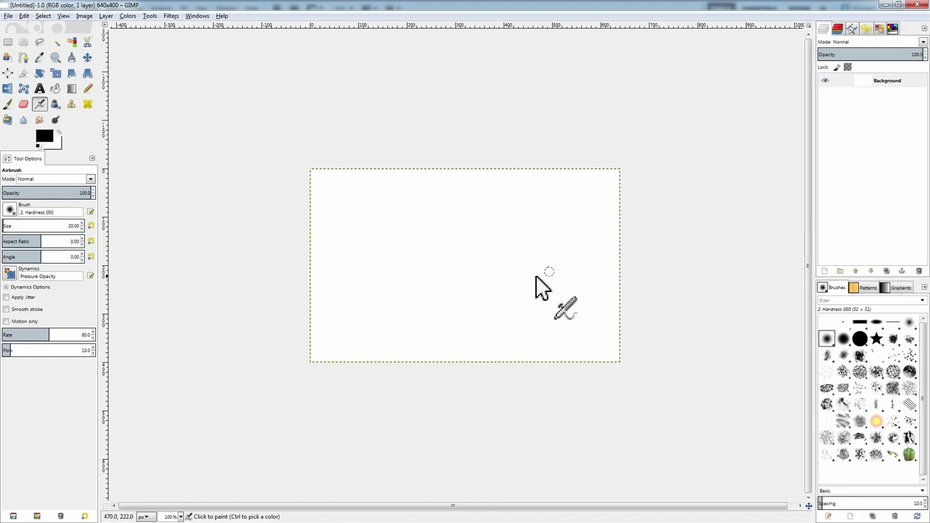
Try several Airbrush opacity values, including 50, and return the opacity to 100
mouse_move(97, 191)
mouse_down()
mouse_move(64, 194)
mouse_move(89, 199)
mouse_up()
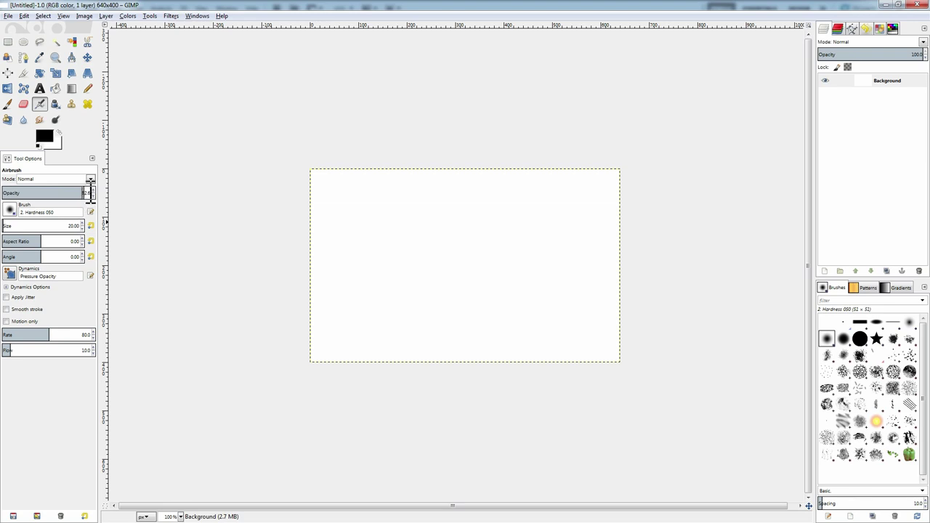
drag(86, 193, 86, 193)
double_click(85, 193)
text(60)
key(Return)
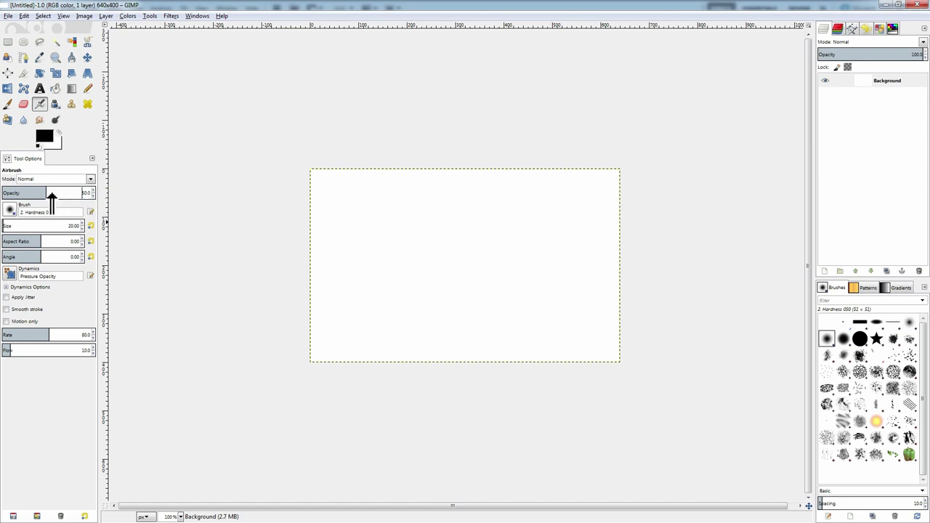
drag(44, 192, 6, 212)
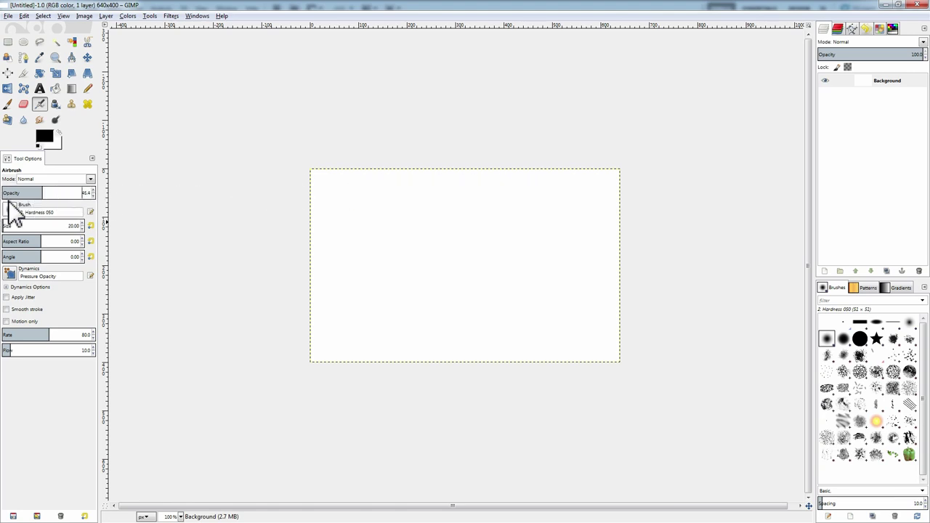
drag(6, 195, 88, 197)
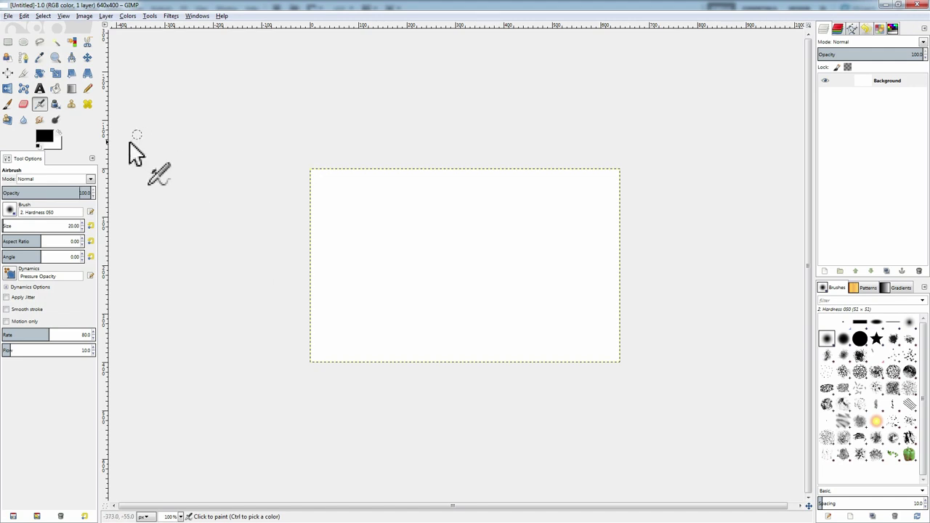
Draw a thick black zigzag stroke on the Background layer with the Pencil tool
click(87, 88)
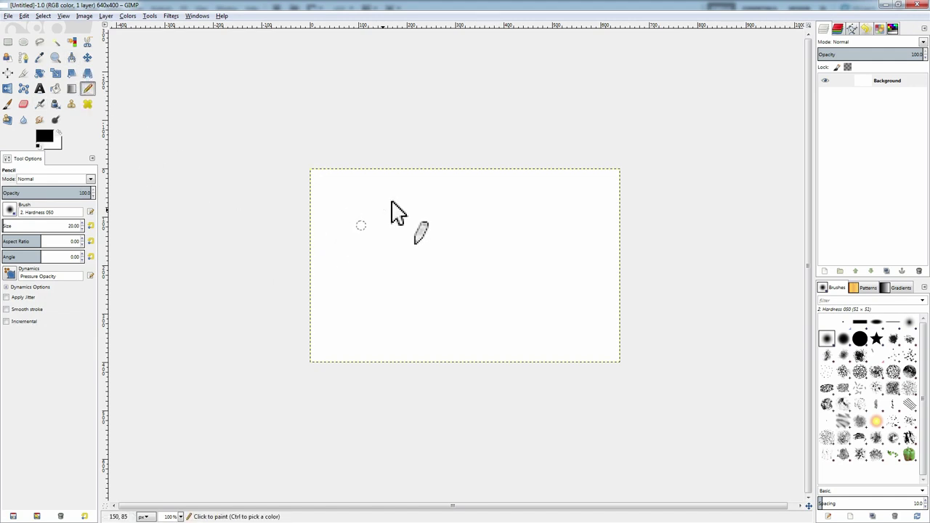
drag(428, 218, 437, 290)
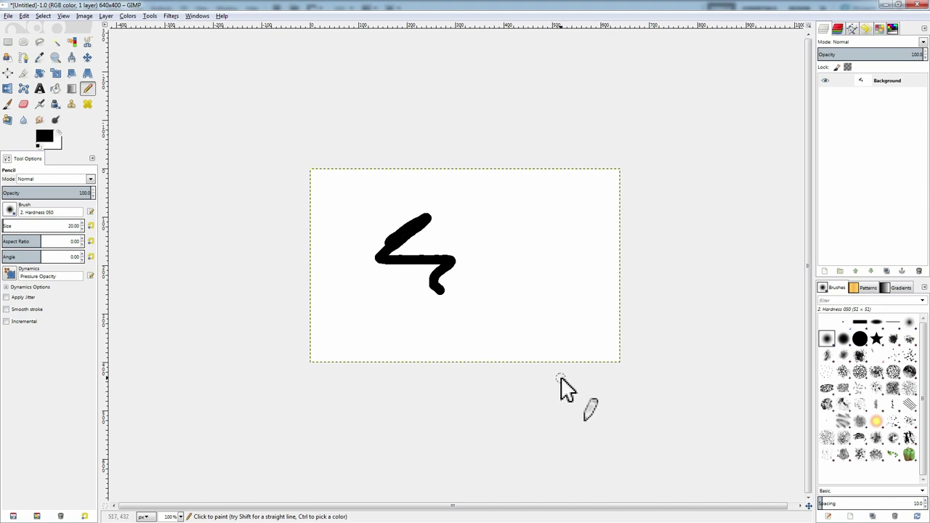
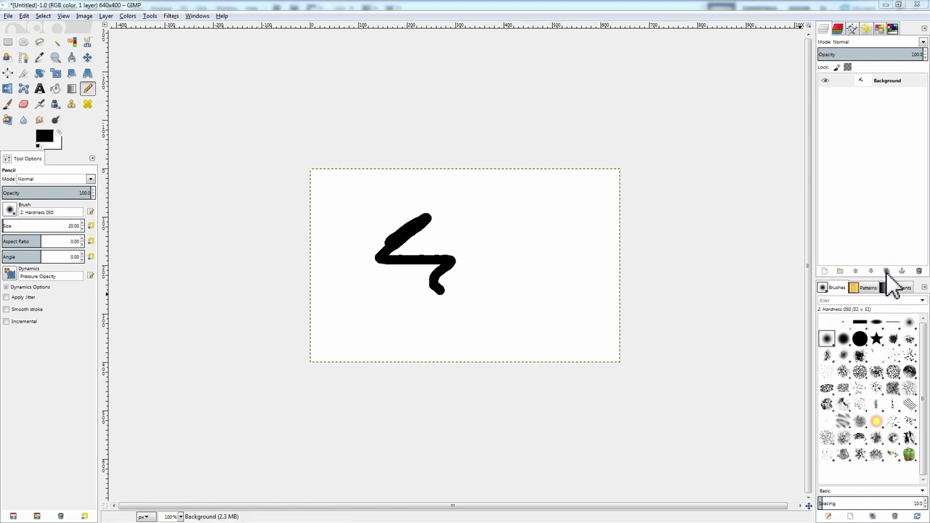
Add a 640 × 400 px layer filled with transparency above the Background layer
click(825, 271)
drag(471, 67, 446, 66)
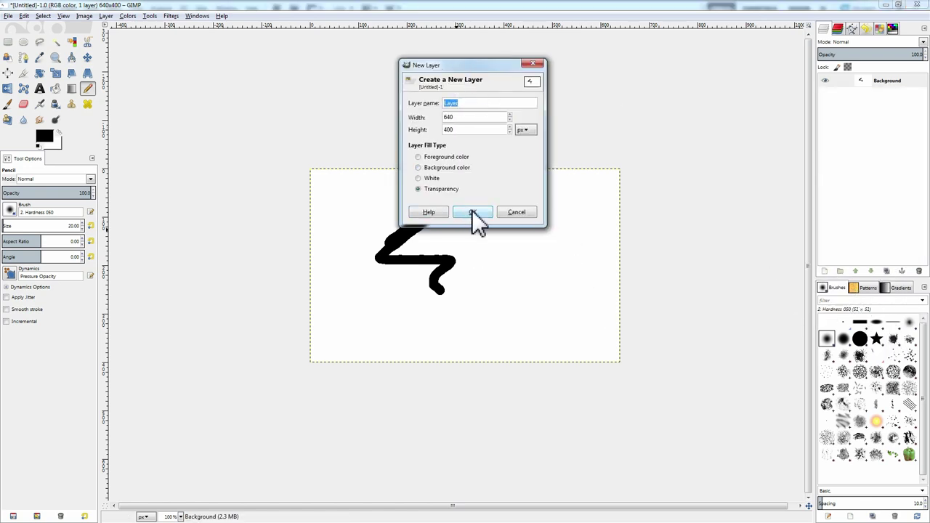
click(472, 211)
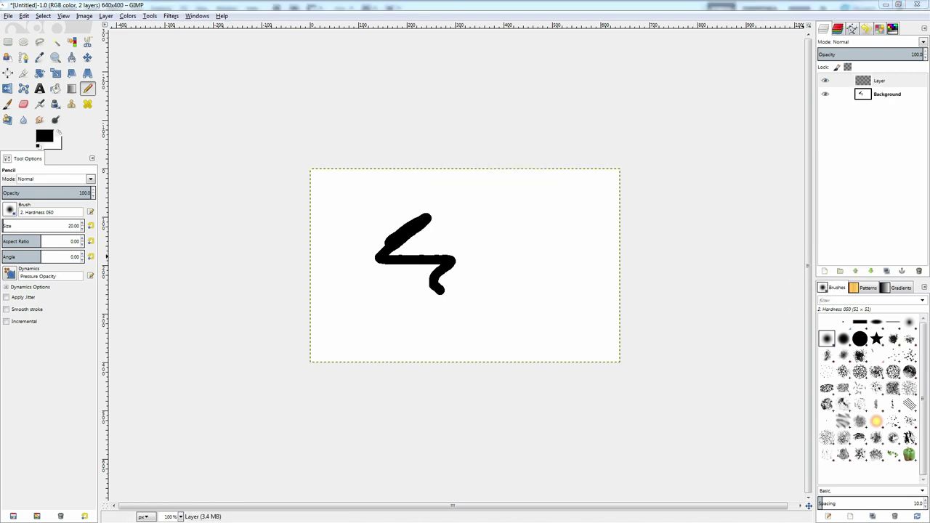
Add a 640 × 400 px layer filled with white and delete the transparent layer beneath it
key(shift+ctrl+n)
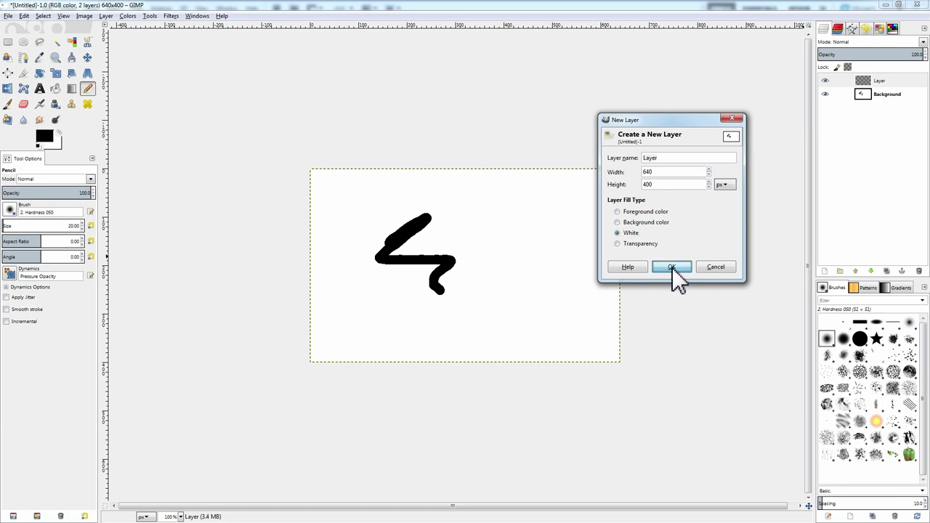
click(672, 268)
click(881, 93)
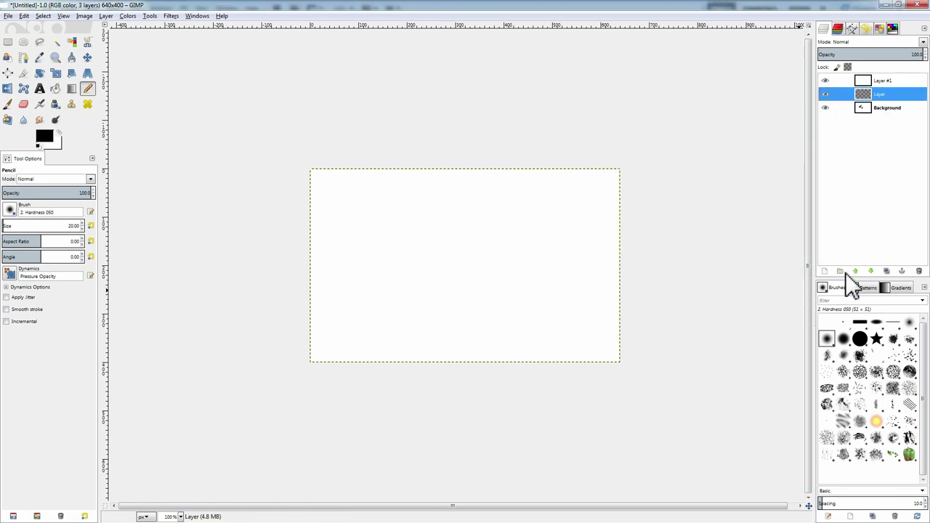
click(918, 270)
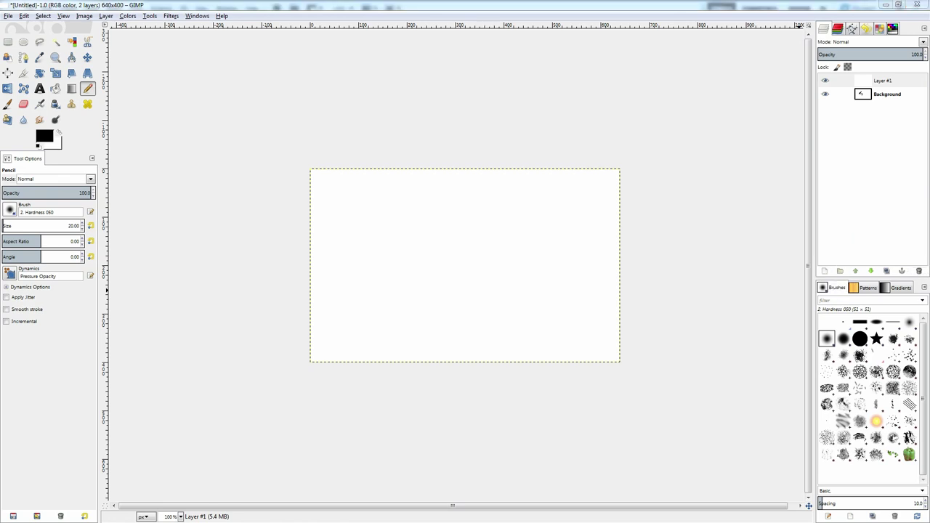
Add another white 640 × 400 px layer on top and select the white layer directly below it
key(ctrl+shift+n)
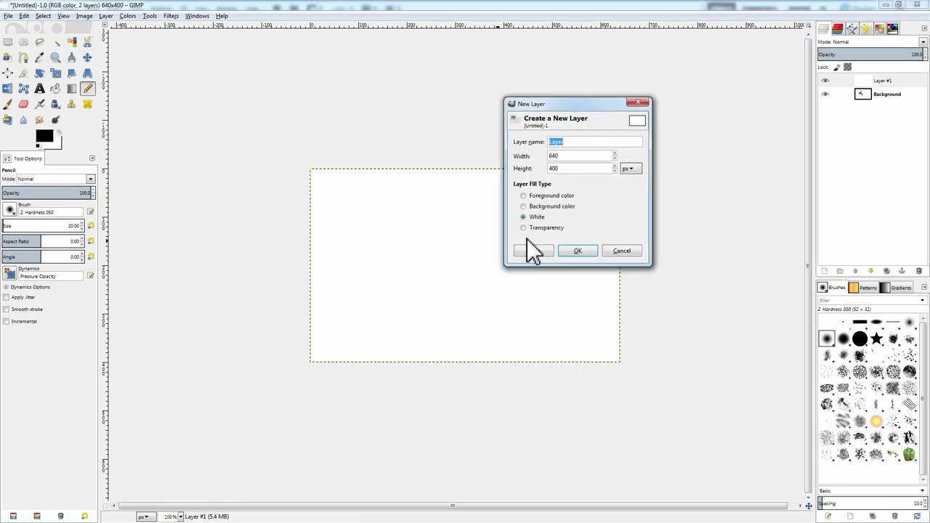
click(582, 252)
click(867, 94)
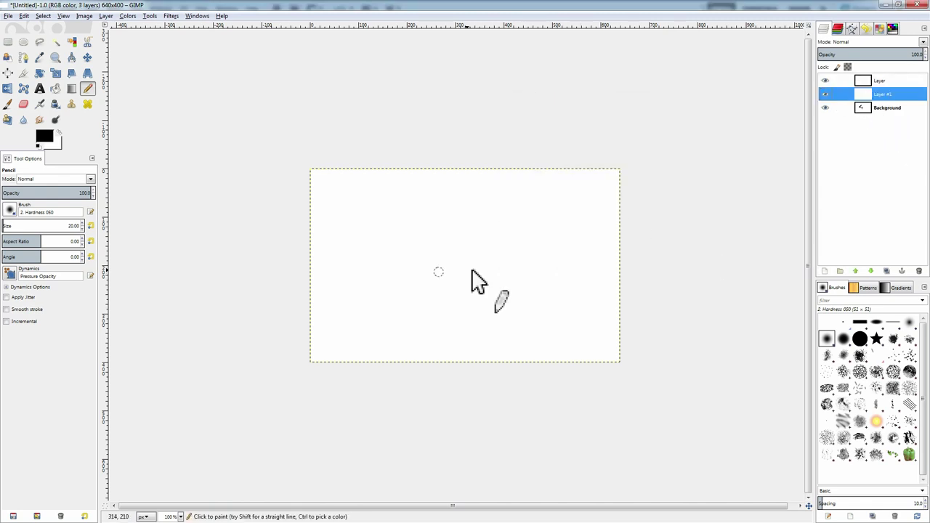
Scribble thick black Pencil strokes across the middle layer and turn the top layer's visibility back on
click(45, 141)
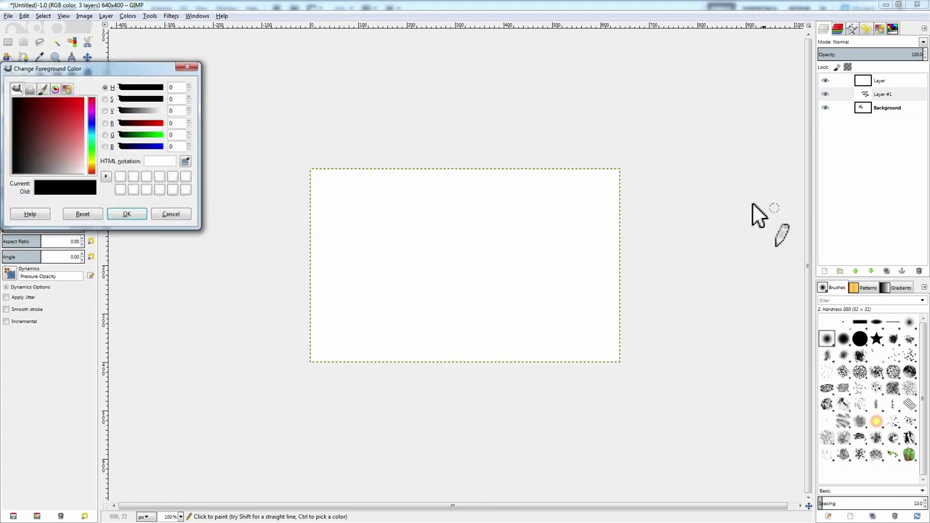
click(185, 67)
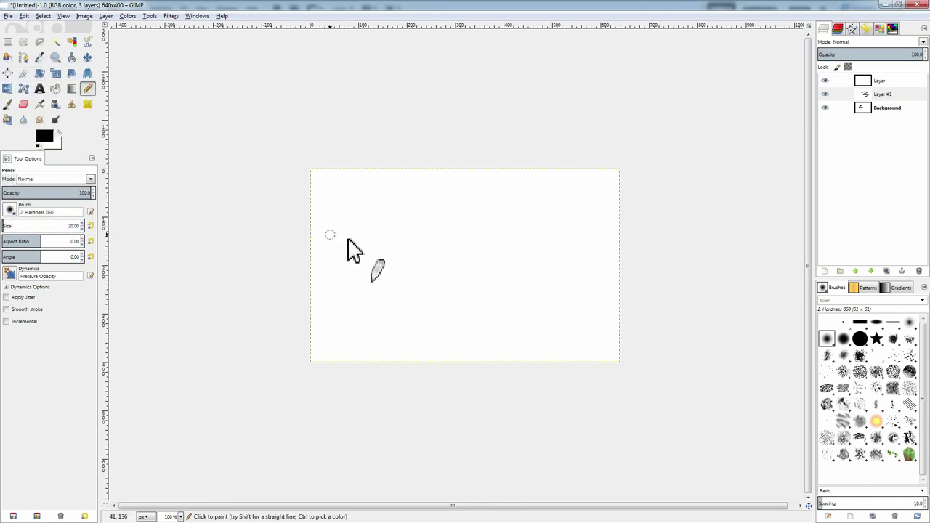
click(45, 138)
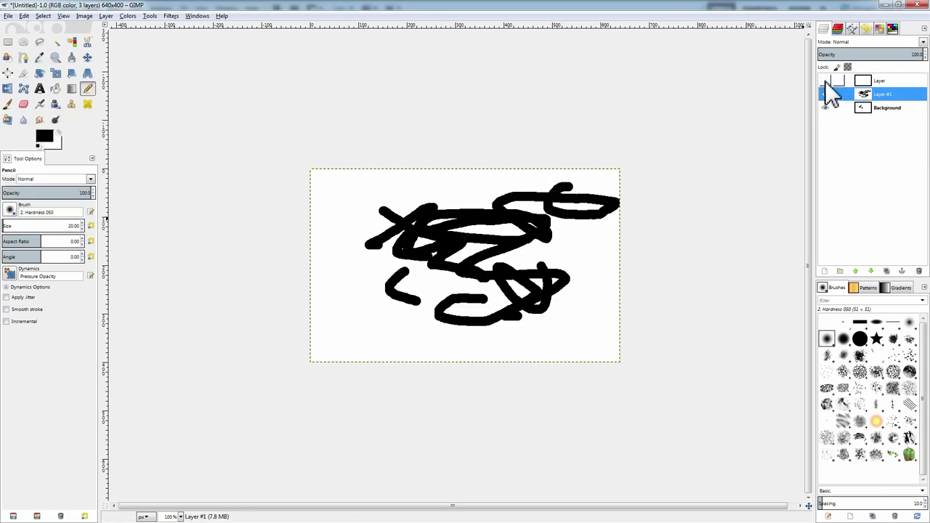
click(825, 80)
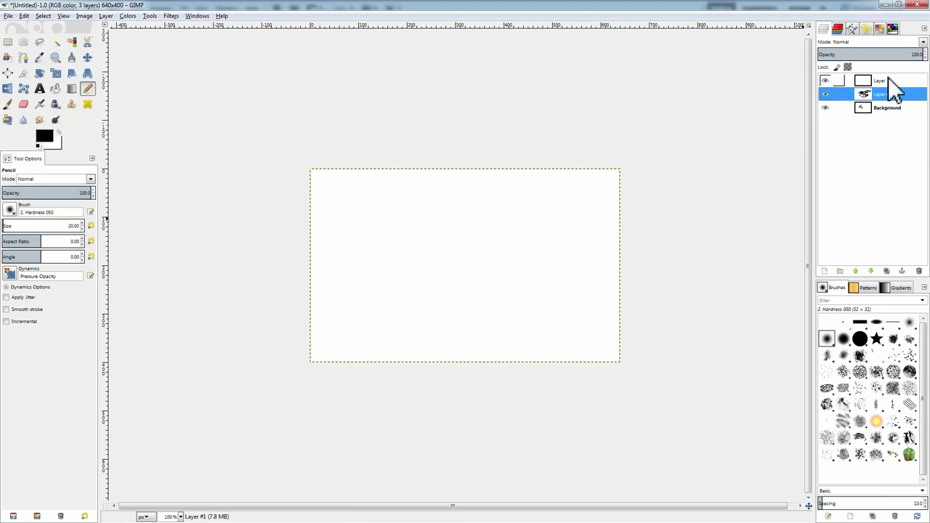
Draw several long curving black Pencil strokes across the top layer
click(893, 81)
mouse_move(428, 242)
mouse_down()
mouse_move(505, 210)
mouse_move(502, 165)
mouse_up()
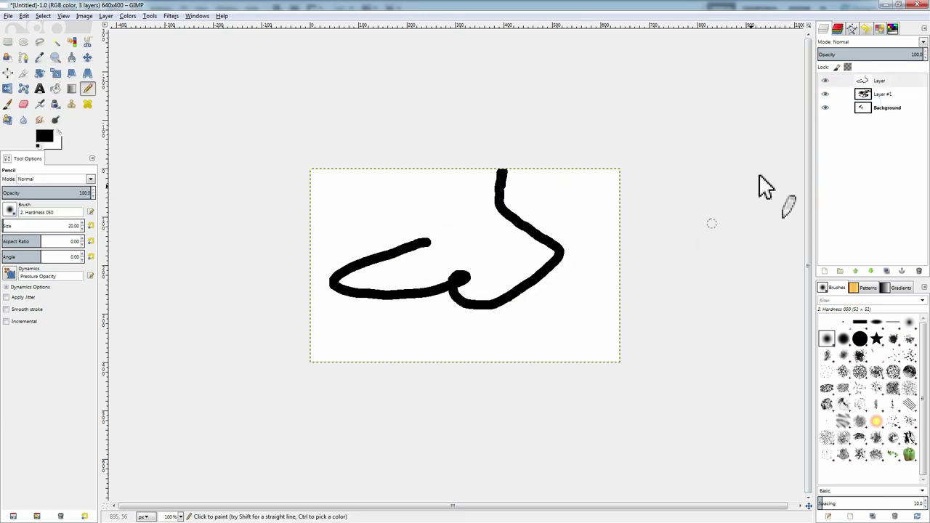
mouse_move(371, 193)
mouse_down()
mouse_move(407, 347)
mouse_move(442, 305)
mouse_move(545, 329)
mouse_up()
mouse_move(341, 211)
mouse_down()
mouse_move(519, 280)
mouse_move(585, 263)
mouse_up()
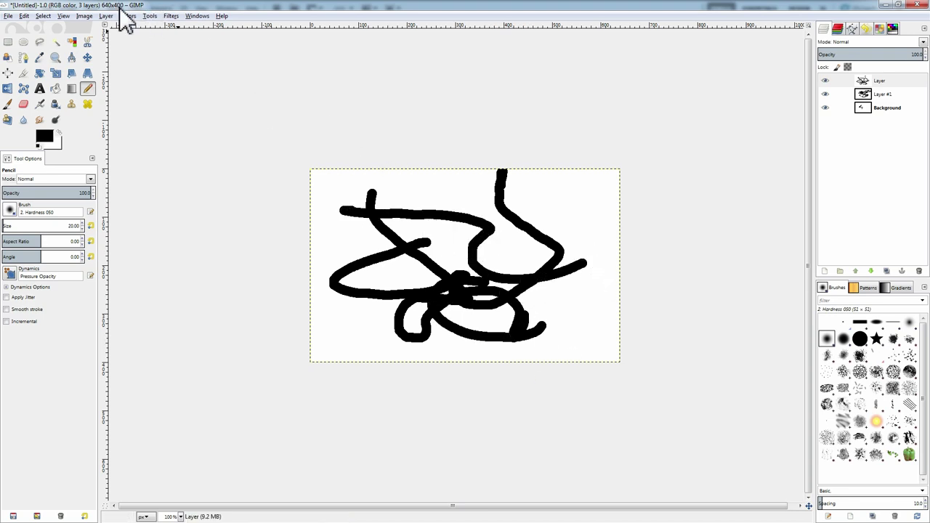
Play the layers as frames in the Animation Playback filter and move the preview window up over the canvas
click(150, 16)
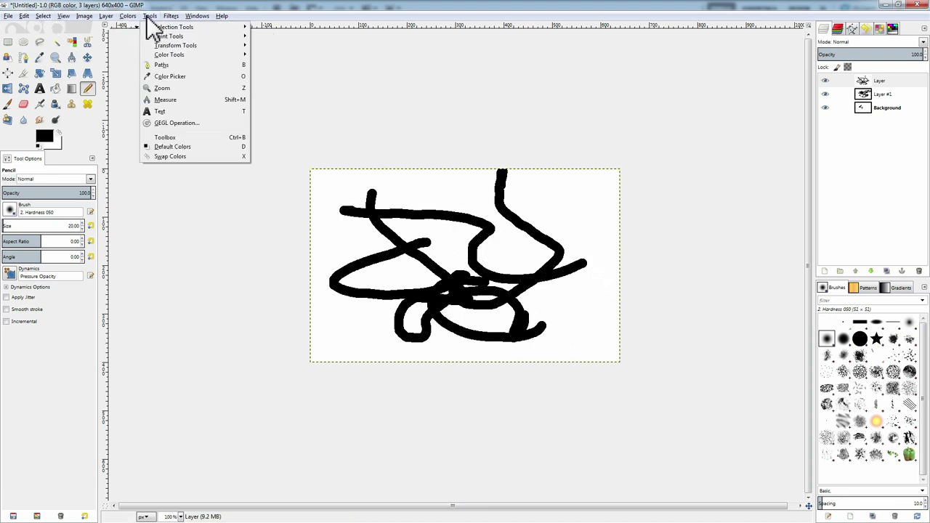
mouse_move(169, 17)
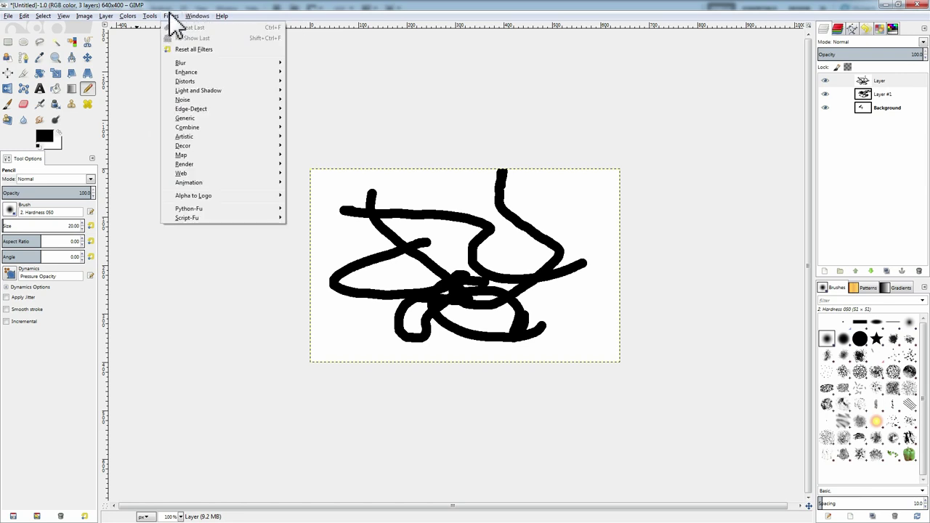
mouse_move(198, 182)
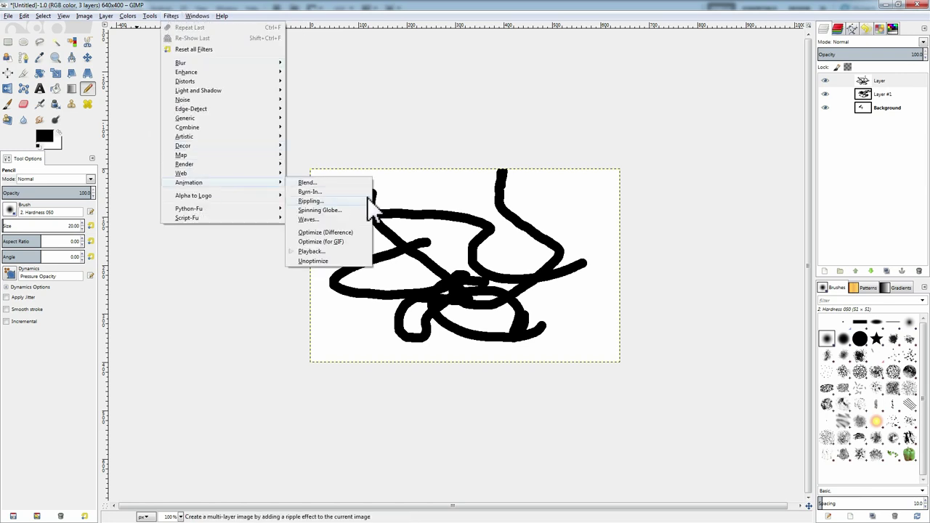
click(312, 251)
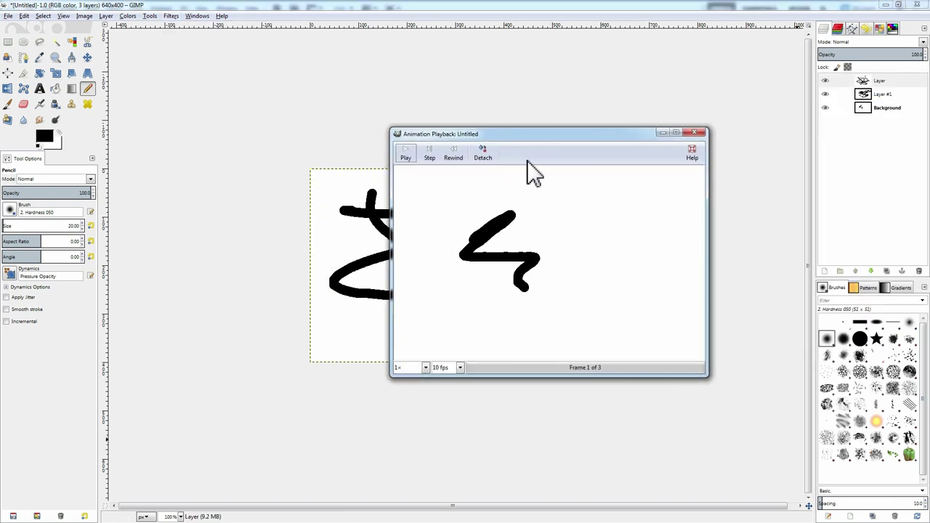
click(406, 154)
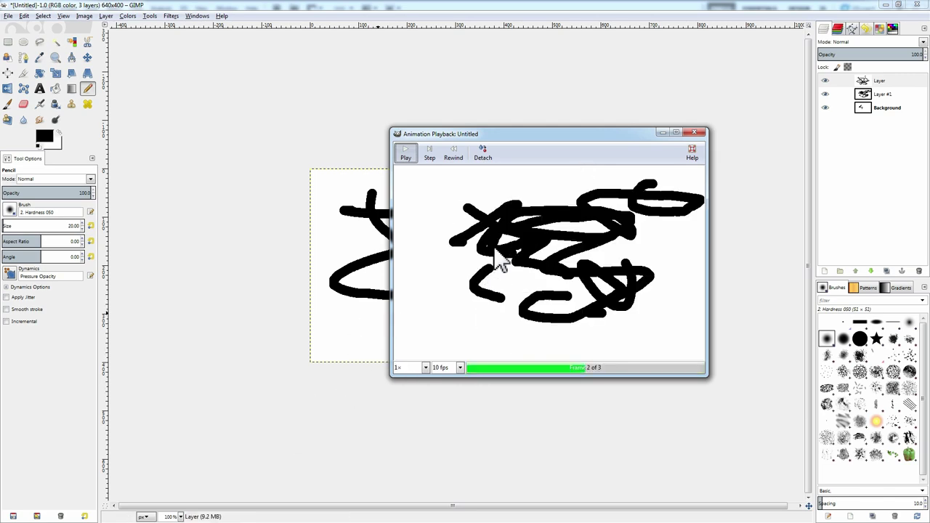
drag(495, 136, 388, 35)
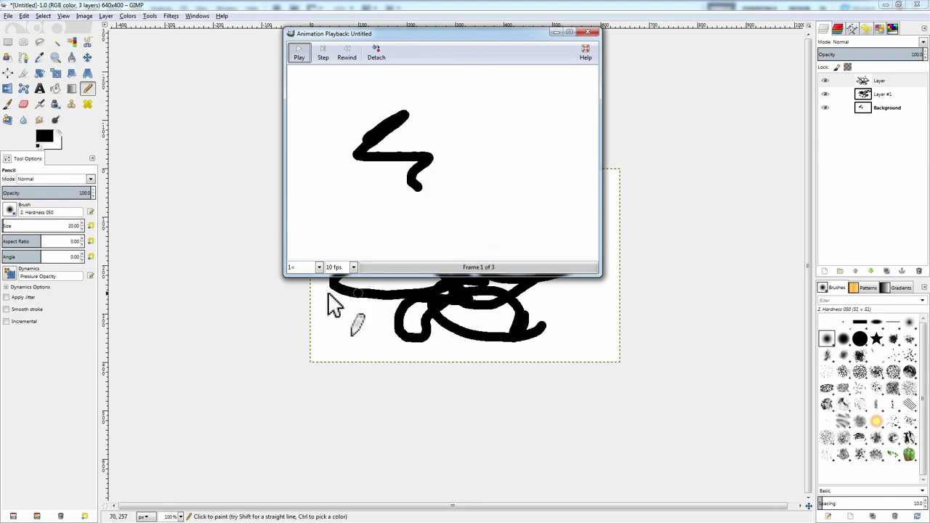
Try the animation preview at 2× playback speed and return it to 1×
click(319, 268)
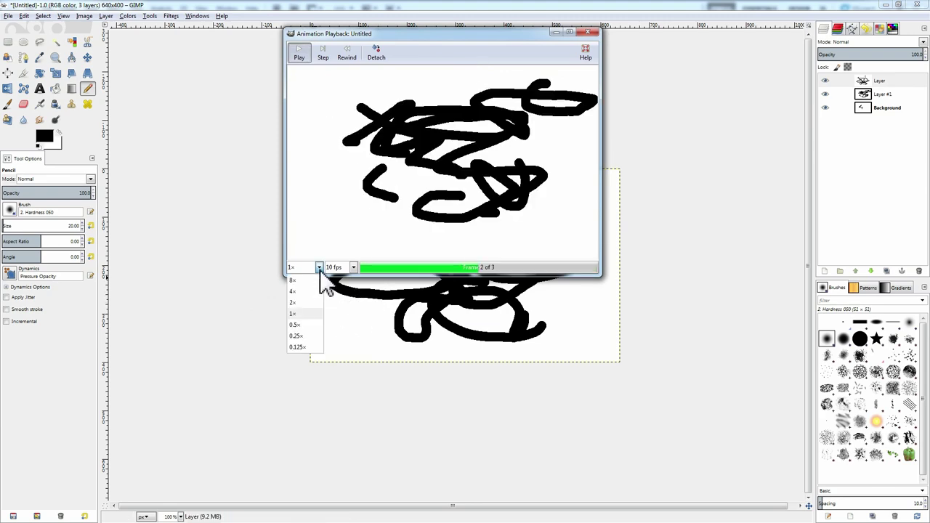
click(298, 302)
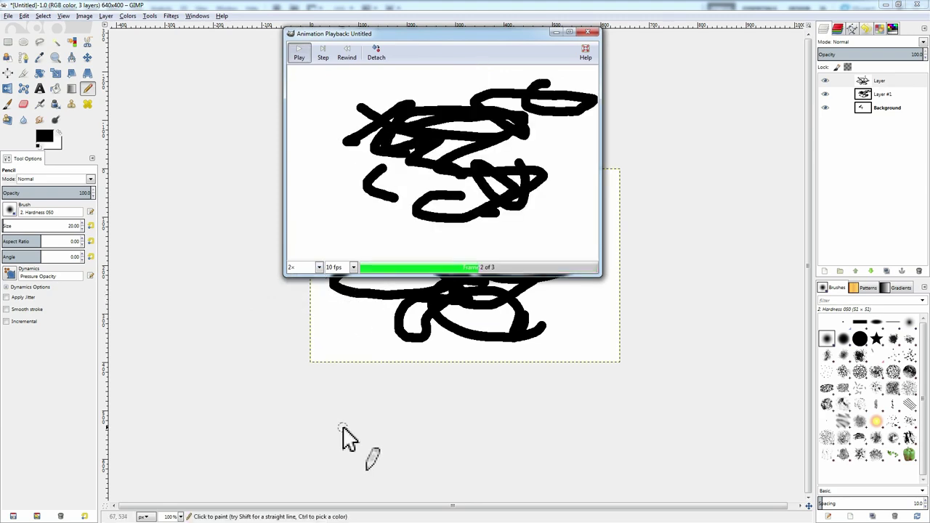
click(319, 268)
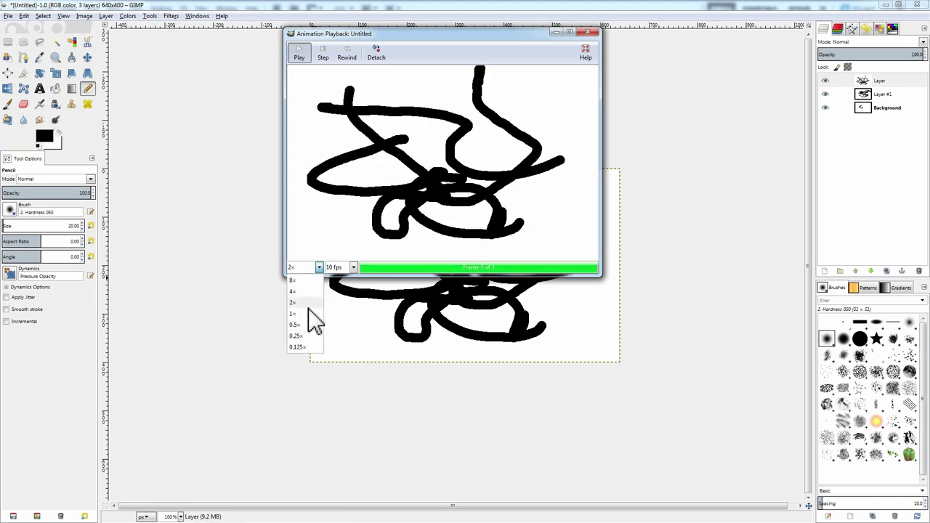
click(308, 311)
Try the animation preview at 24 fps and return the frame rate to 10 fps
click(353, 268)
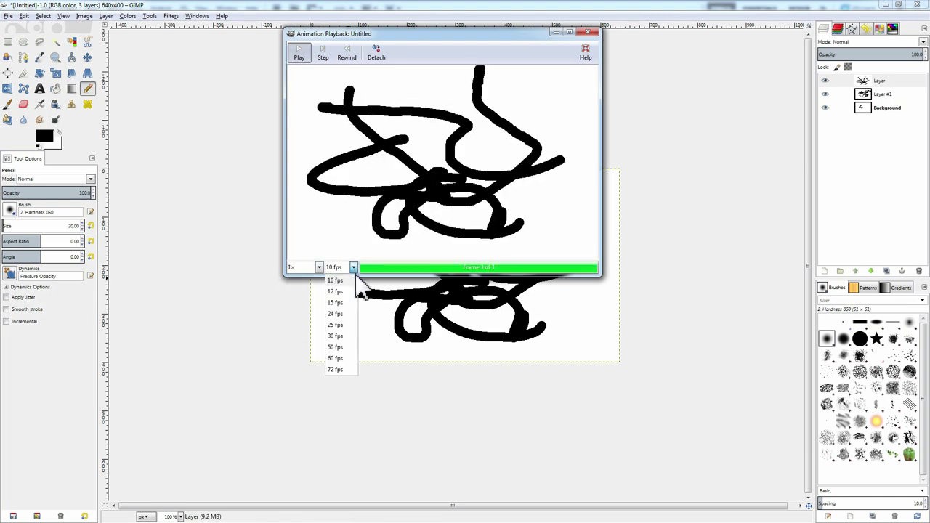
click(340, 316)
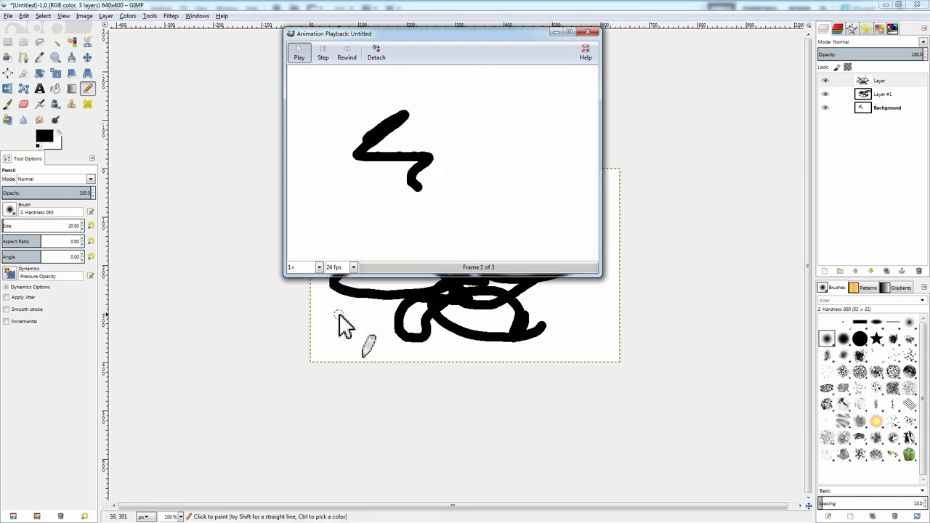
click(353, 267)
click(354, 281)
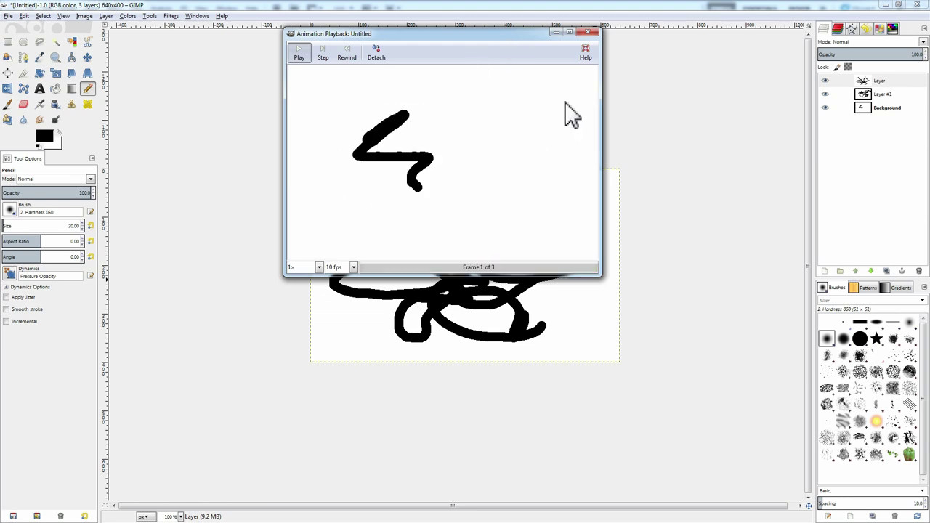
Enlarge the Animation Playback window, shrink it back to its original size and close it
drag(598, 276, 808, 443)
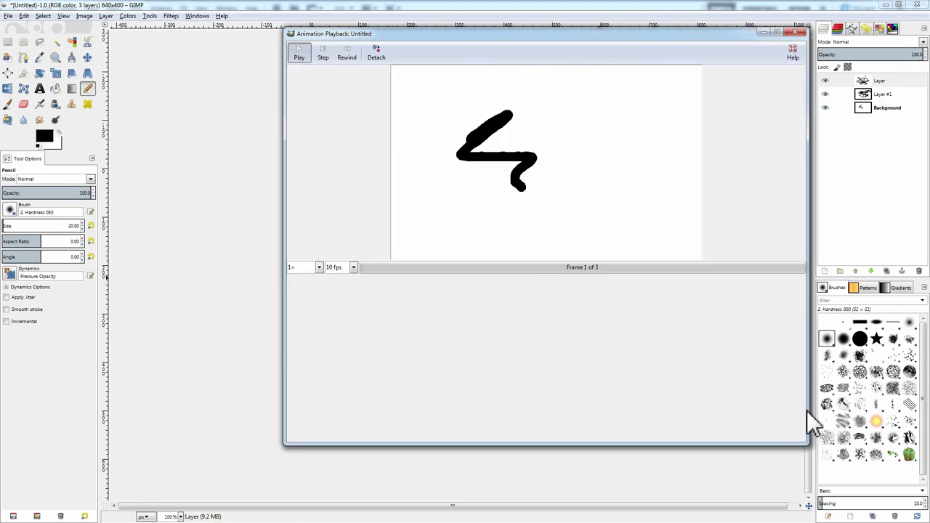
drag(805, 442, 581, 251)
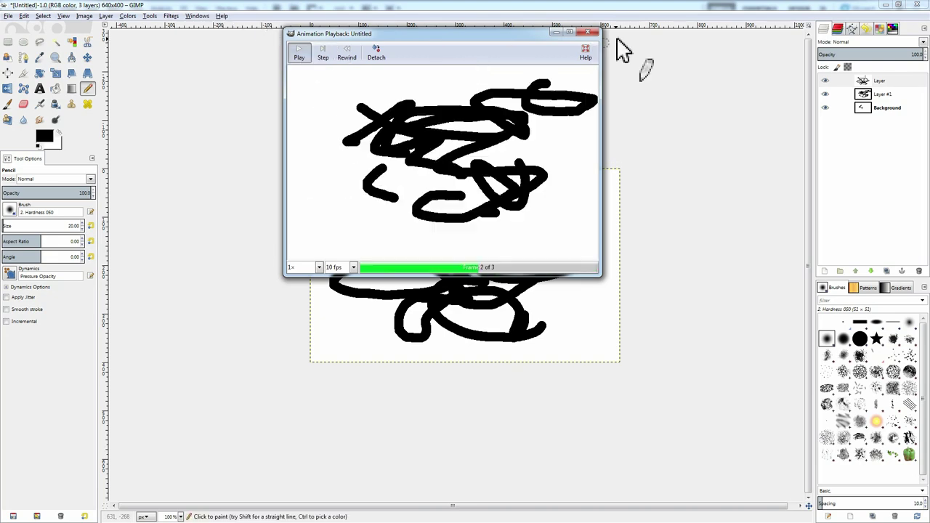
click(588, 32)
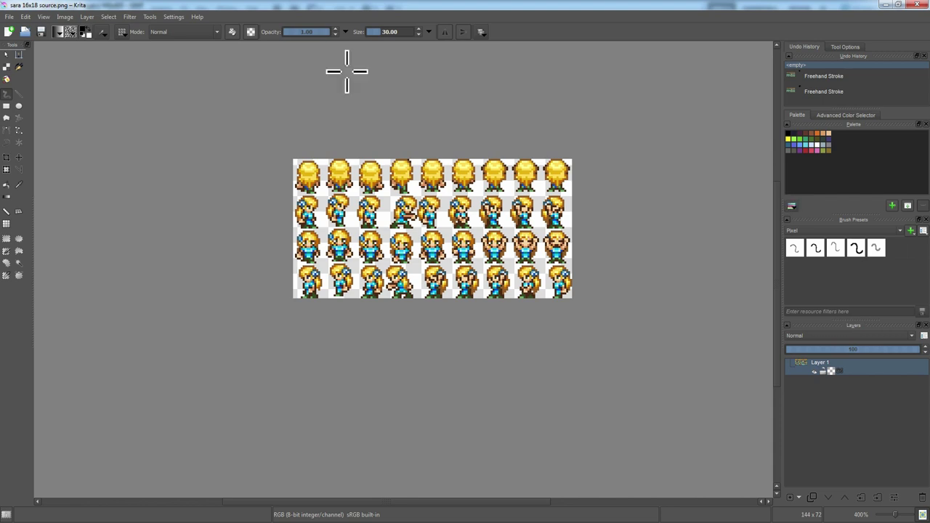
In Krita, try out the Krita-darker interface theme and one other theme
click(174, 17)
mouse_move(186, 27)
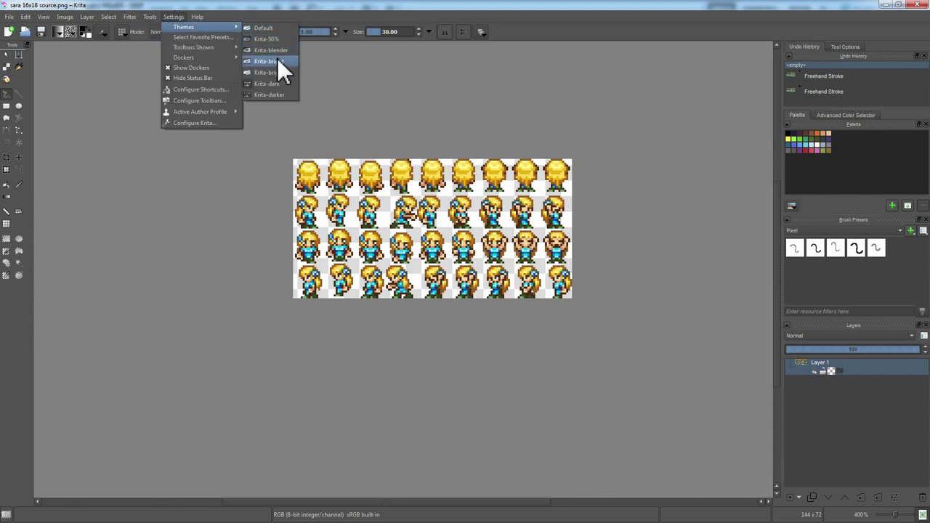
click(271, 94)
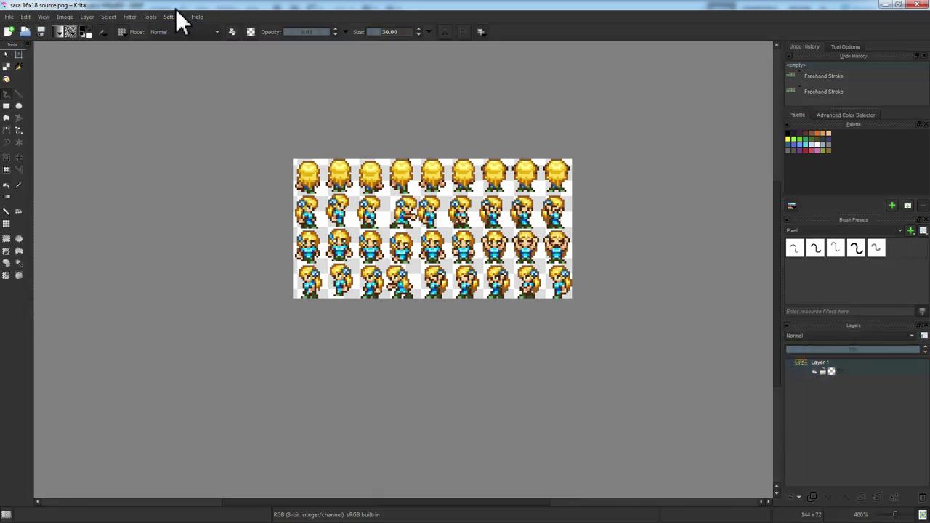
click(174, 16)
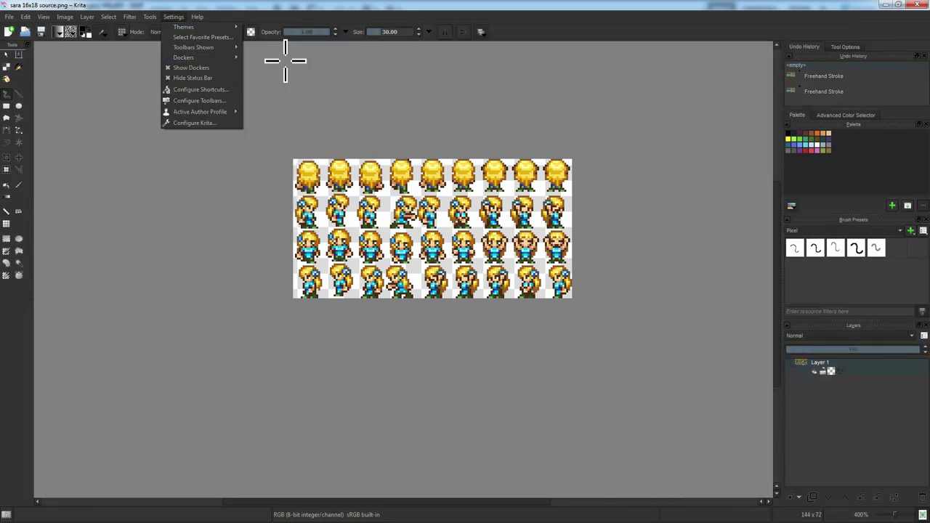
click(247, 47)
Set the interface theme to Krita-dark
click(174, 17)
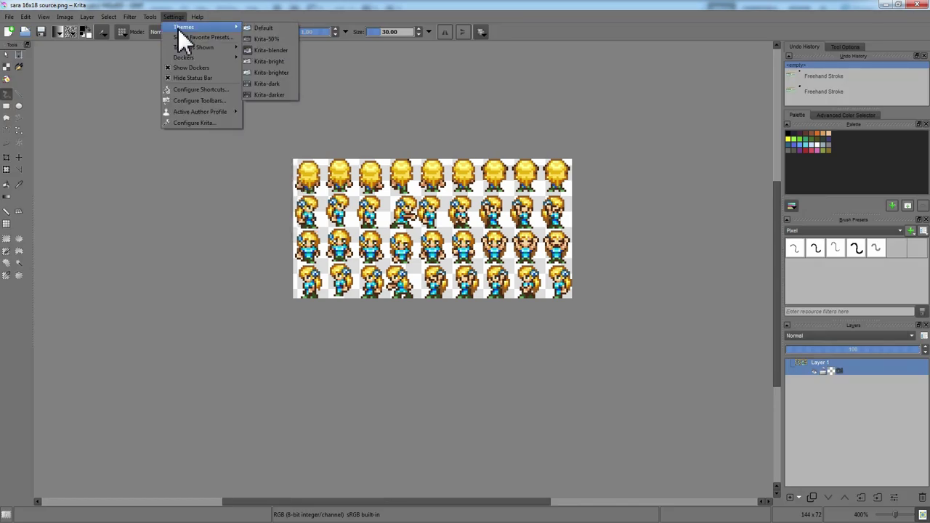
mouse_move(206, 29)
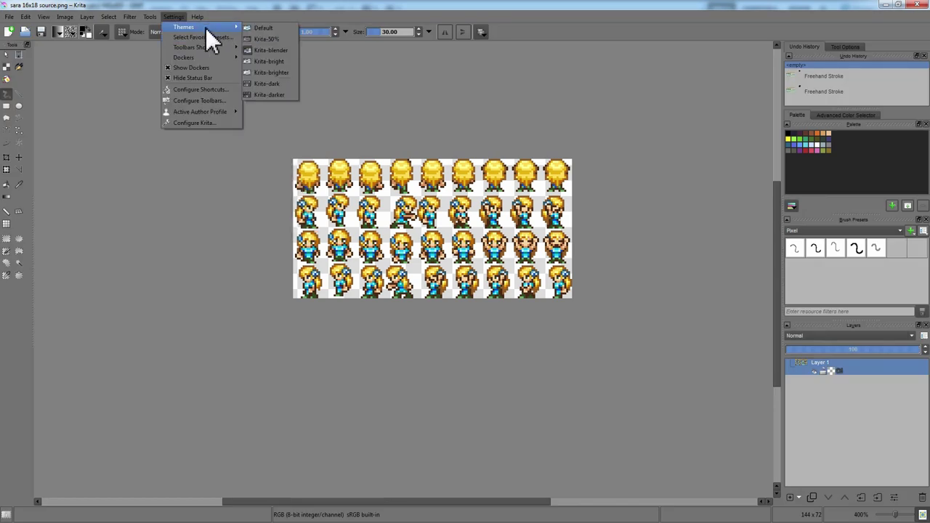
click(271, 85)
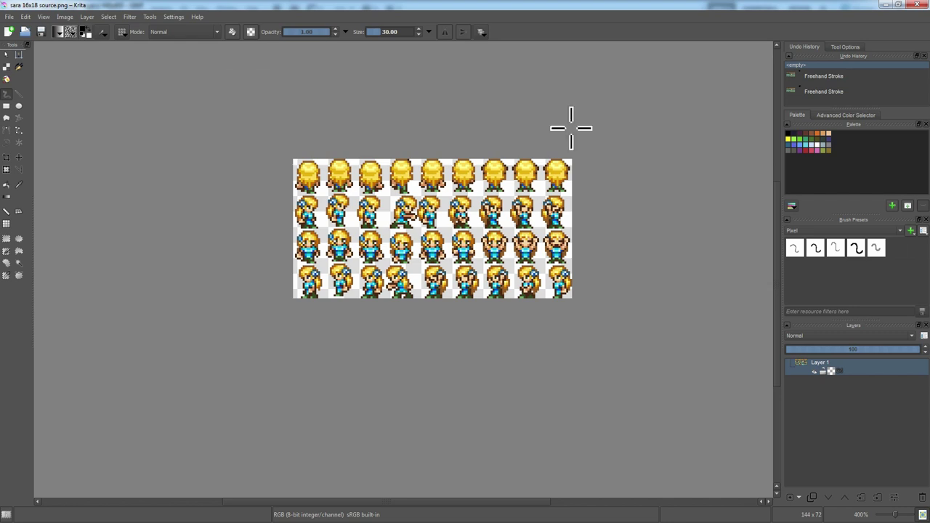
scroll(530, 244, up, 1)
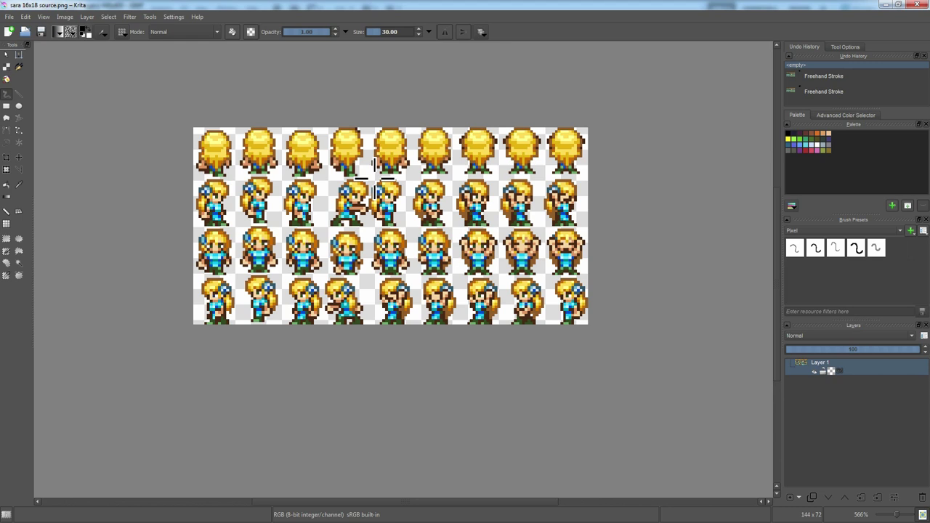
scroll(247, 187, down, 1)
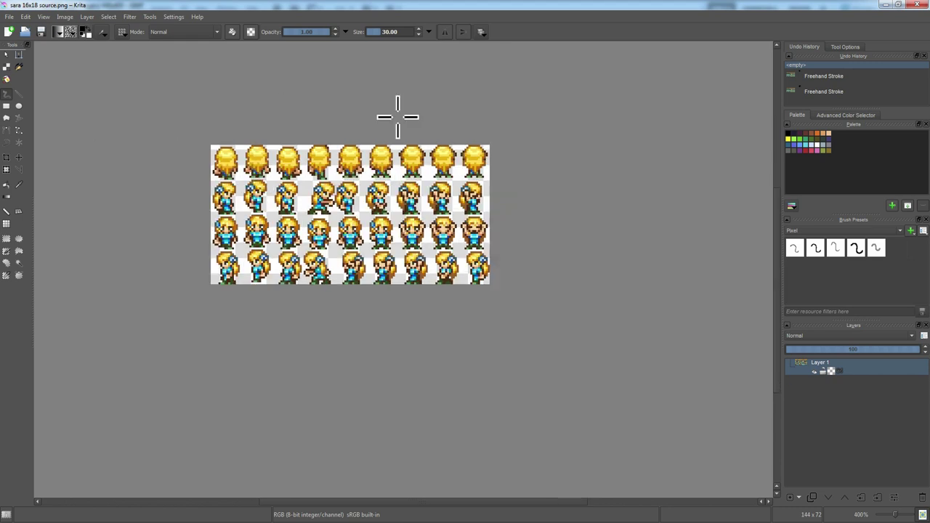
drag(424, 501, 388, 501)
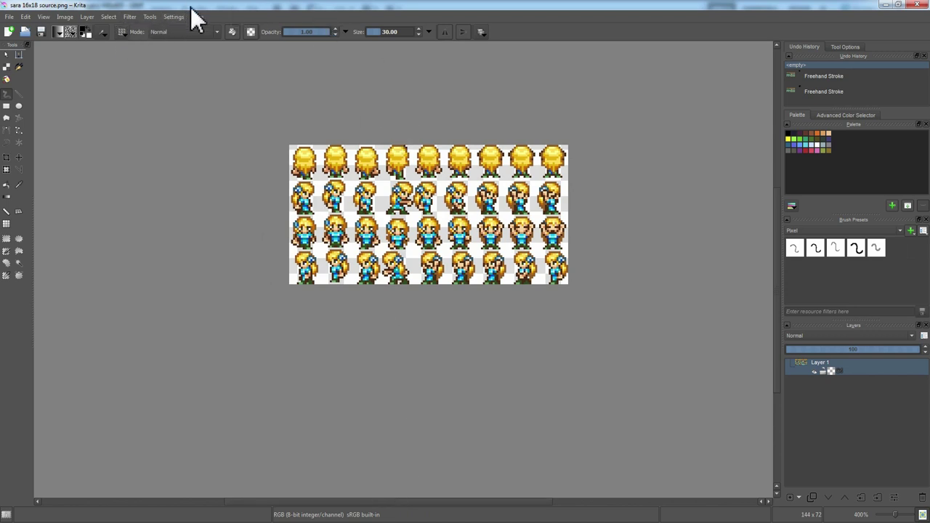
scroll(457, 266, up, 1)
scroll(462, 265, down, 1)
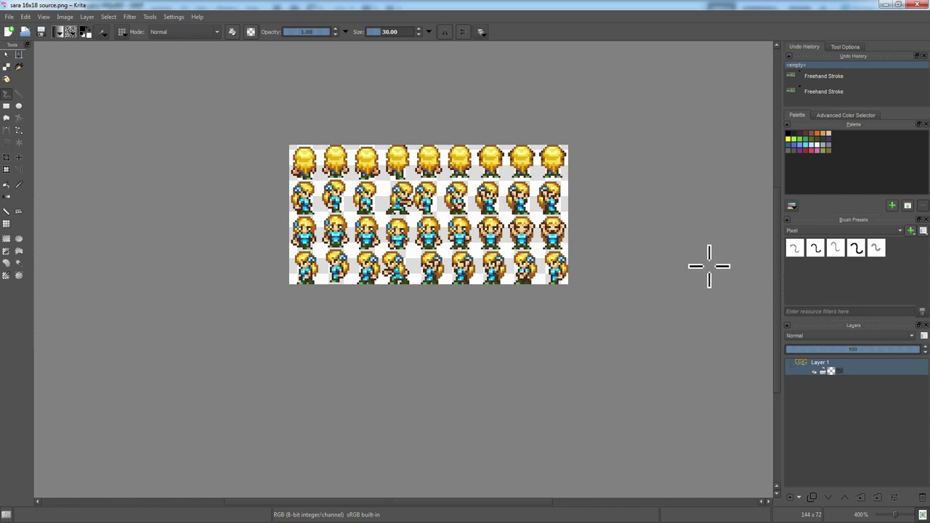
scroll(779, 290, up, 2)
scroll(778, 284, up, 1)
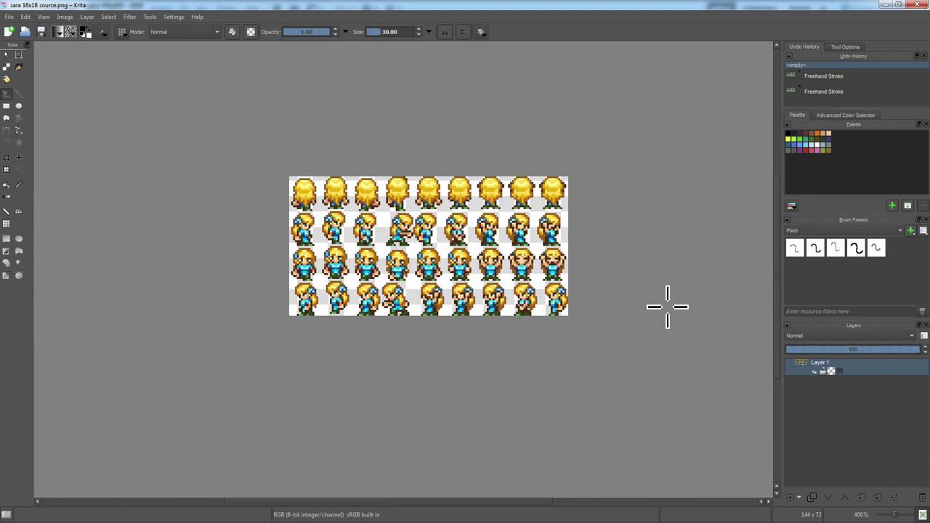
click(659, 276)
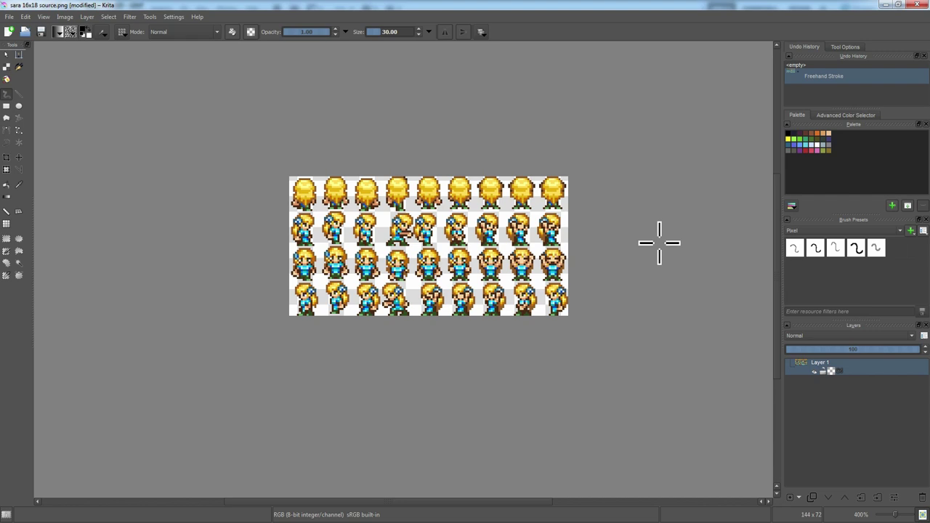
Look through the list of available workspaces and close it without choosing one
click(483, 36)
click(483, 36)
click(483, 36)
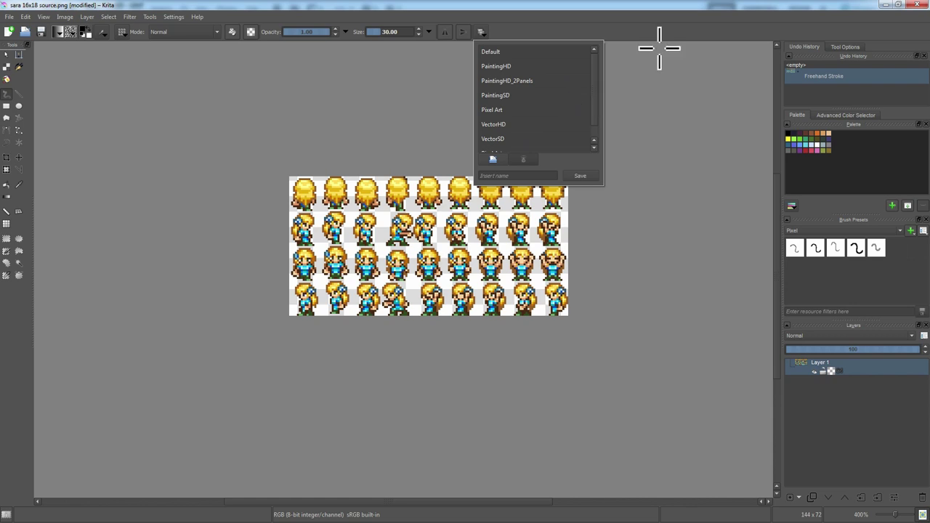
click(640, 16)
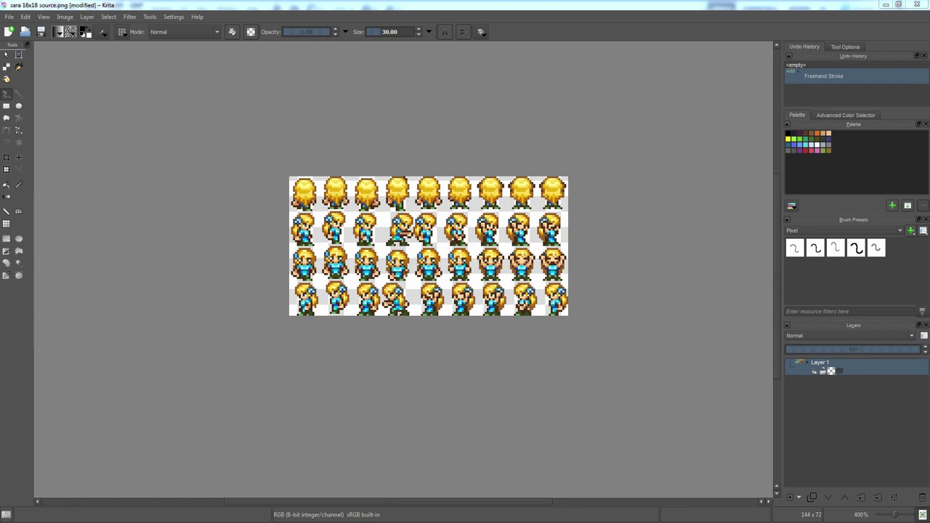
Switch to pixeditor and flip between the two frames of the import layer to compare them
key(alt+Tab)
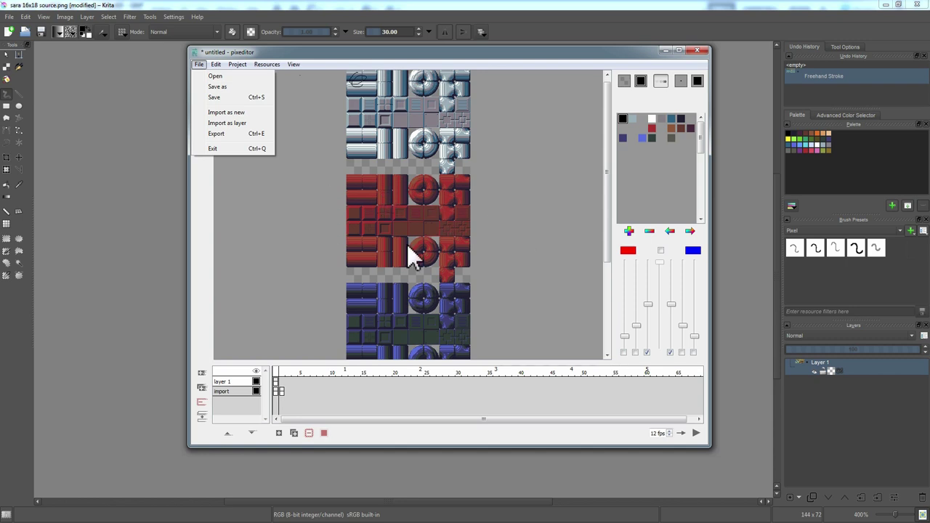
click(602, 170)
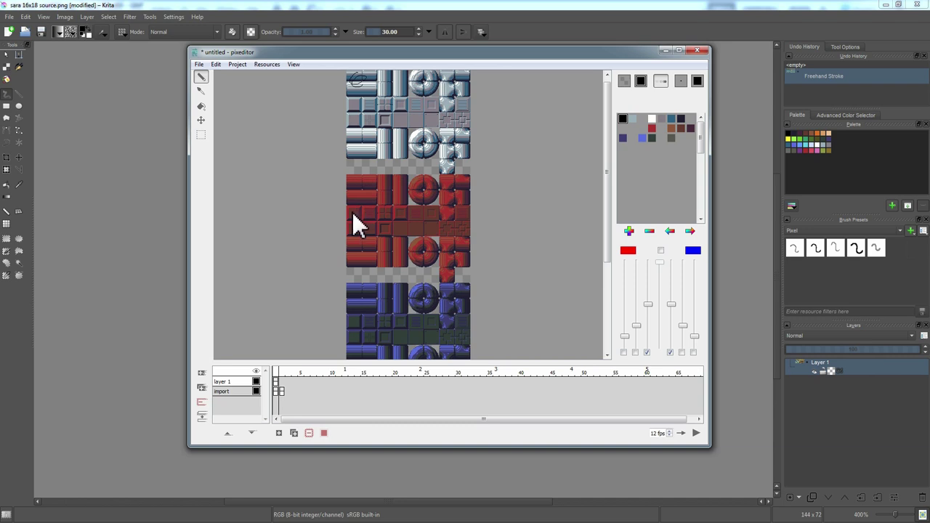
click(280, 390)
click(283, 392)
click(277, 392)
click(282, 391)
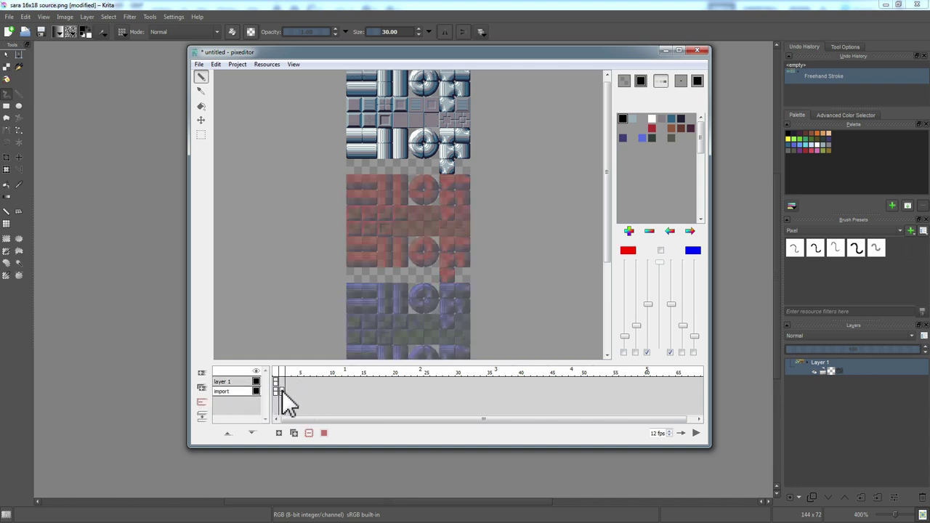
click(277, 391)
click(282, 392)
click(277, 392)
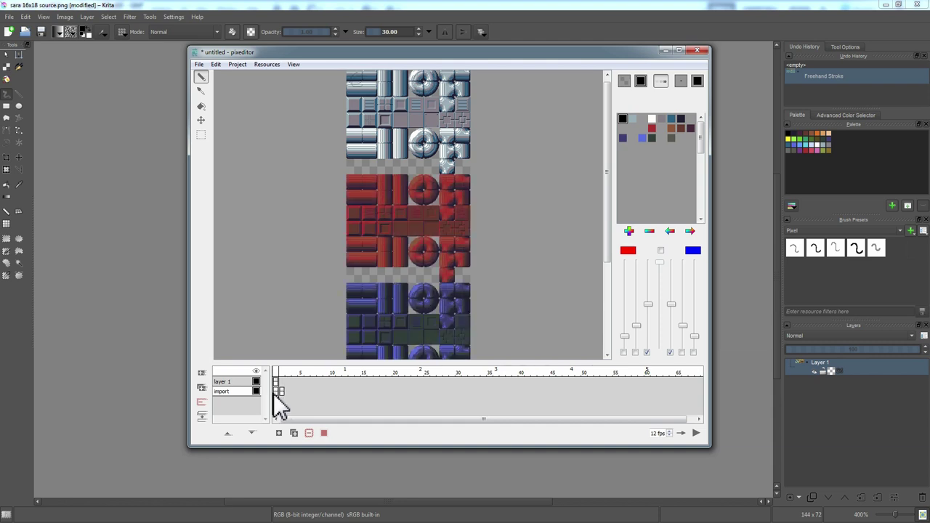
Delete the import layer and draw a thin black winding line on the first frame of layer 1
click(202, 403)
scroll(400, 233, up, 2)
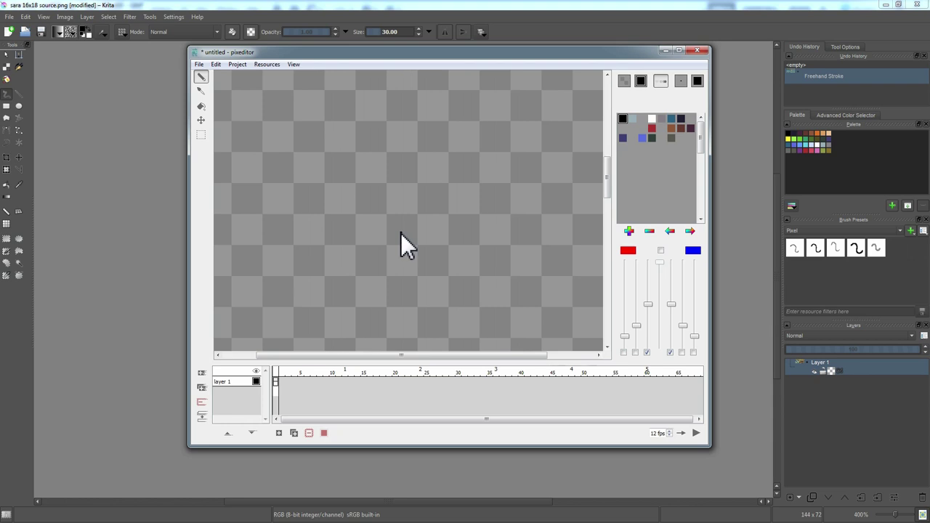
scroll(385, 284, down, 1)
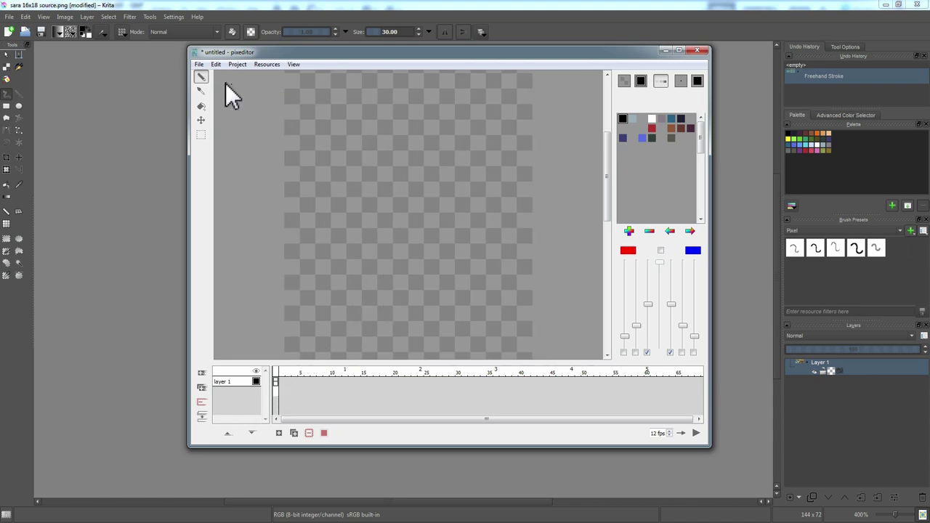
mouse_move(325, 125)
mouse_down()
mouse_move(417, 107)
mouse_move(389, 184)
mouse_move(430, 270)
mouse_up()
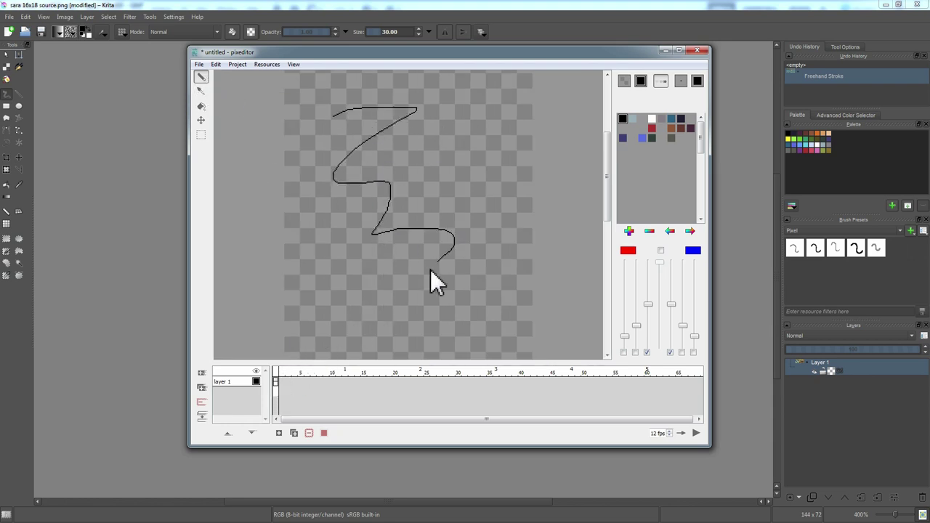
Add a second frame to layer 1 and draw a wavy black line down the canvas on it
click(283, 383)
click(278, 433)
mouse_move(473, 173)
mouse_down()
mouse_move(383, 247)
mouse_move(372, 350)
mouse_up()
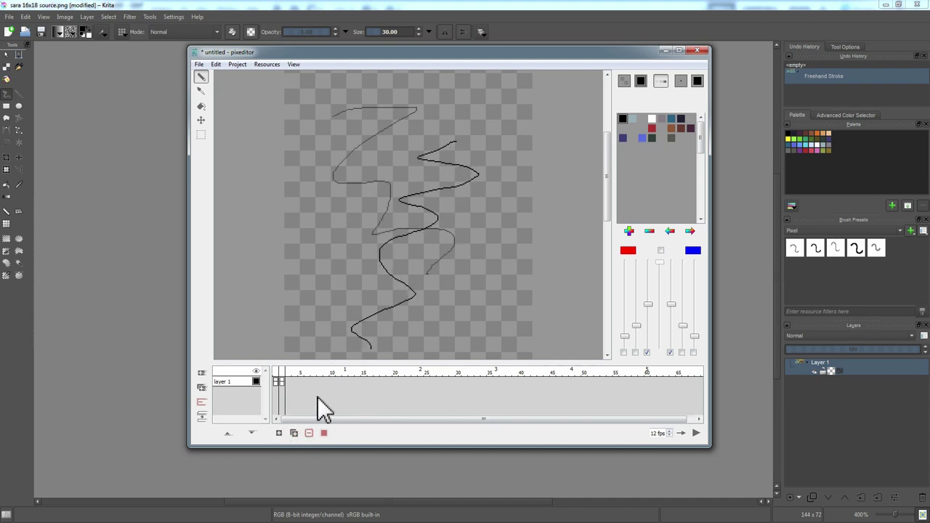
Add a third frame to layer 1 and draw a stepped black line descending diagonally across it
click(279, 433)
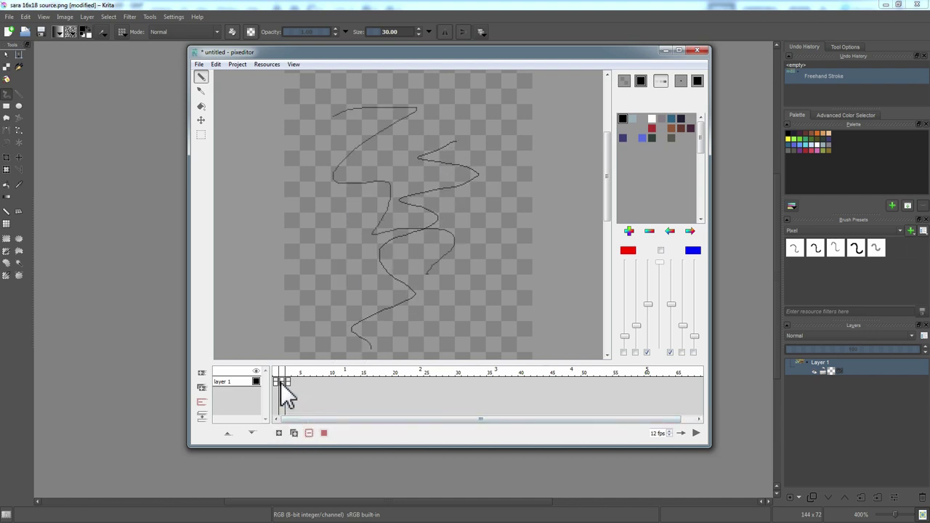
click(308, 433)
click(288, 395)
key(ctrl+z)
drag(314, 122, 483, 289)
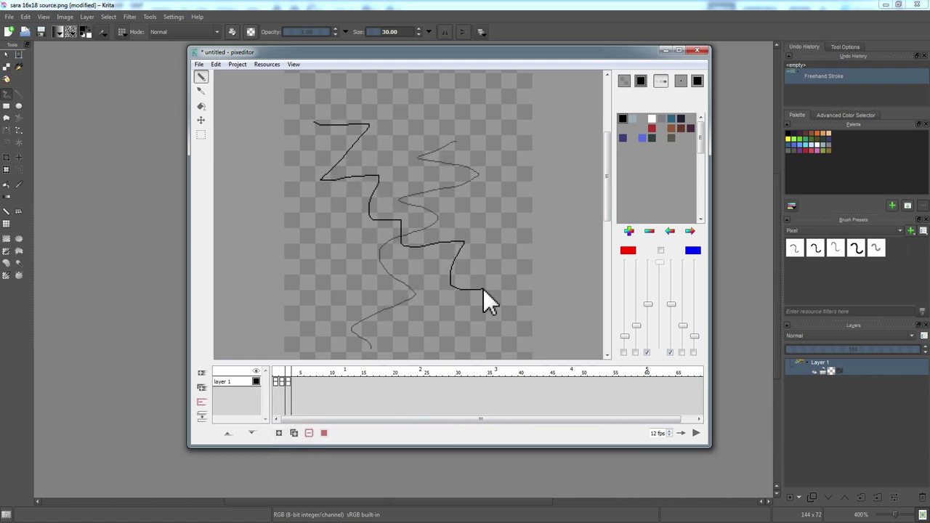
Add a fourth frame to layer 1 and draw a black zigzag line that crosses the previous frame's stepped line
click(293, 433)
click(279, 434)
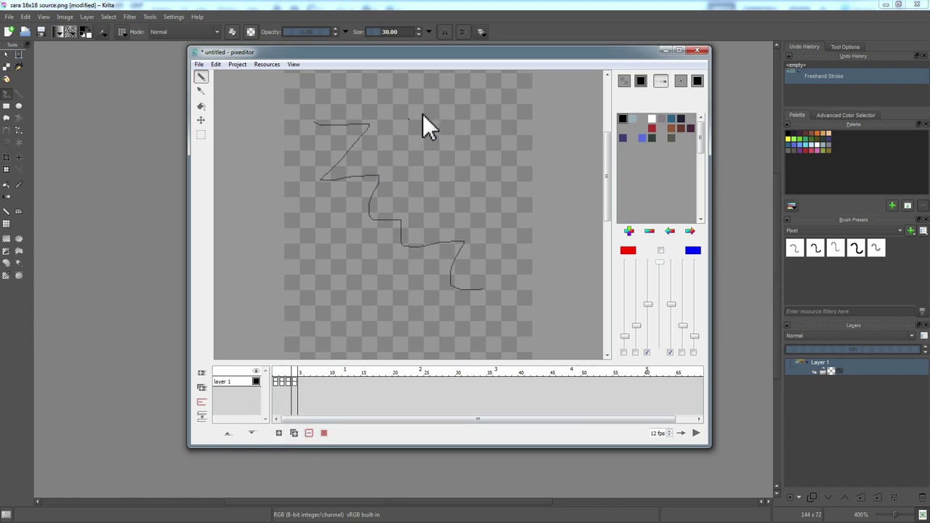
drag(477, 117, 365, 239)
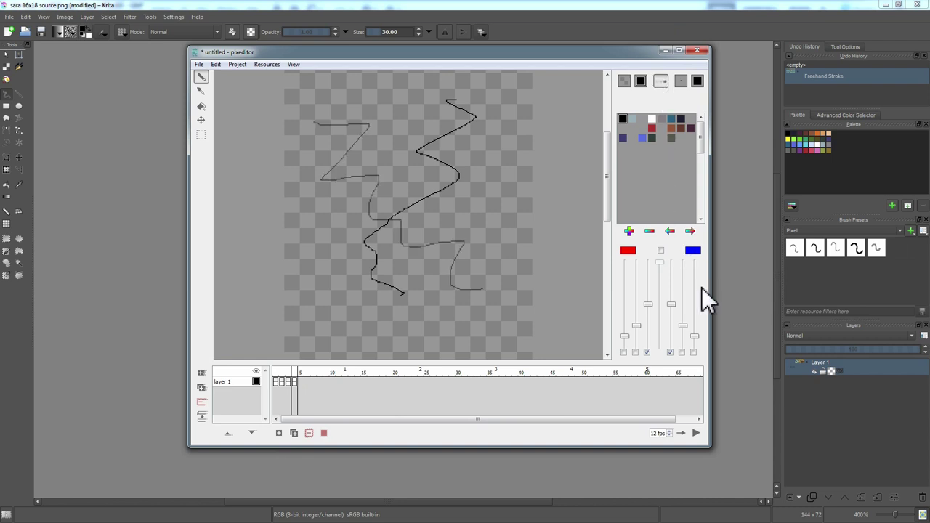
Step through the four frames of layer 1 to examine how the neighbouring frames show through
click(279, 383)
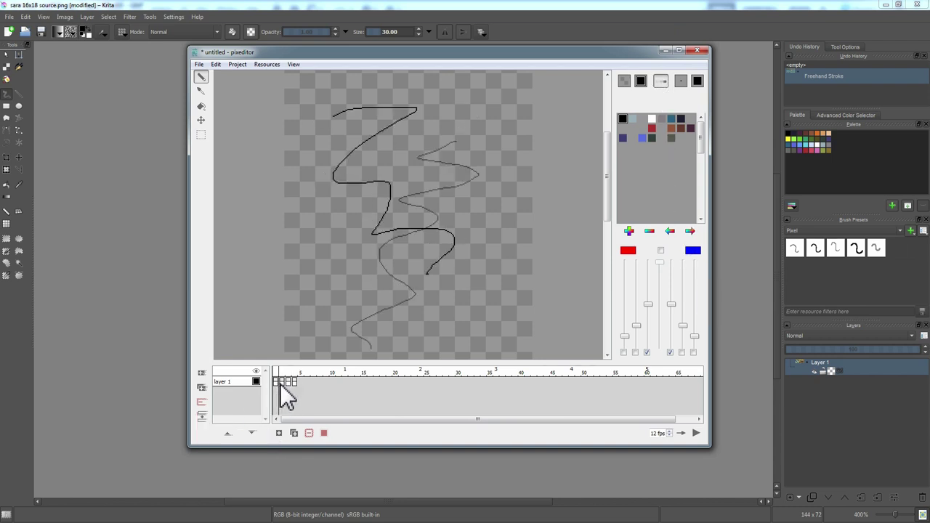
click(288, 385)
click(297, 383)
click(285, 384)
click(276, 385)
click(287, 385)
click(283, 386)
click(288, 383)
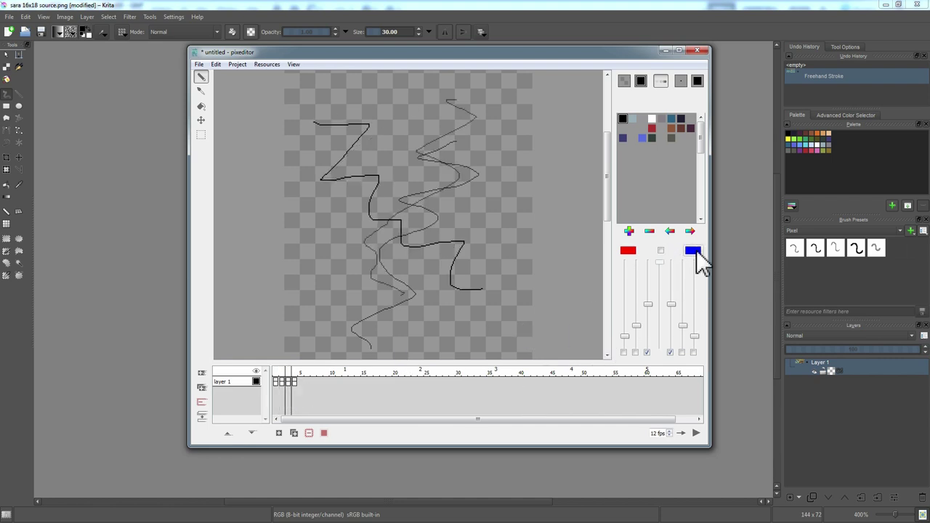
Turn on onion skin tinting with red for the previous frame and blue for the following one, and check it on several frames
click(661, 251)
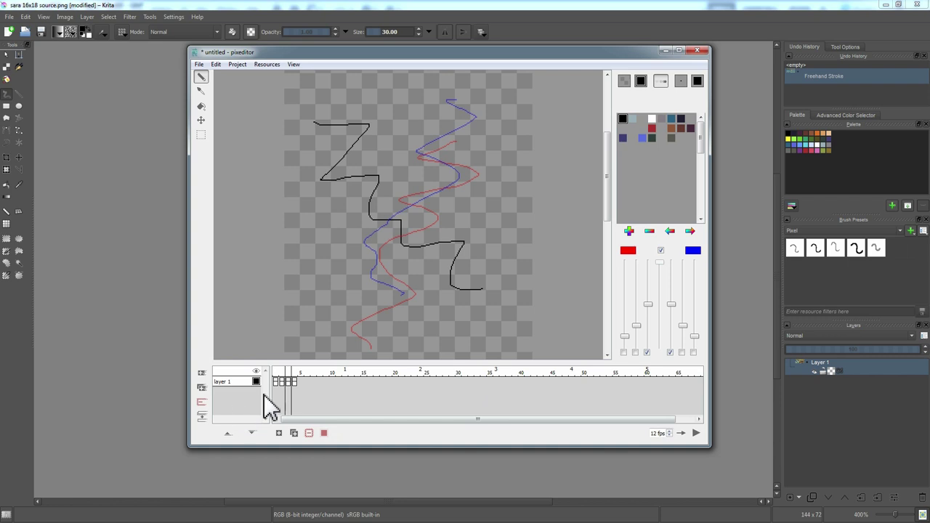
drag(276, 382, 291, 384)
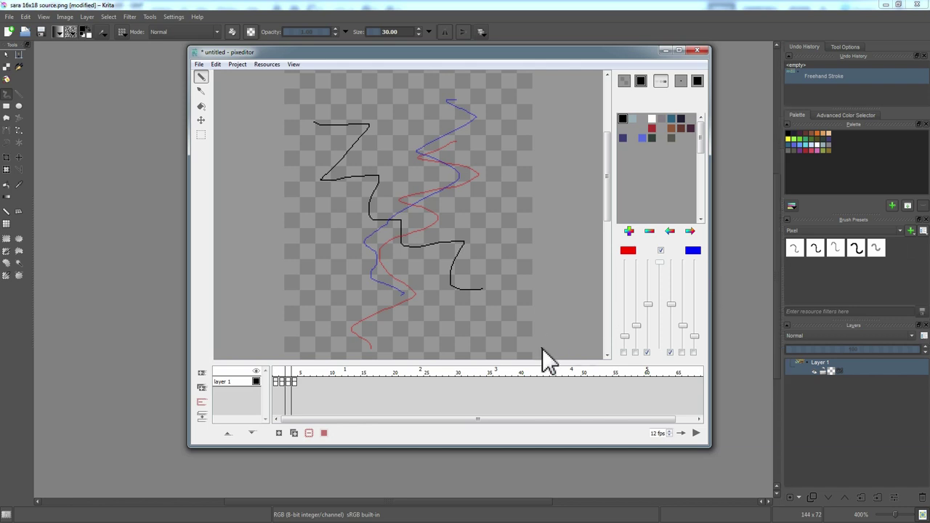
click(296, 385)
click(284, 380)
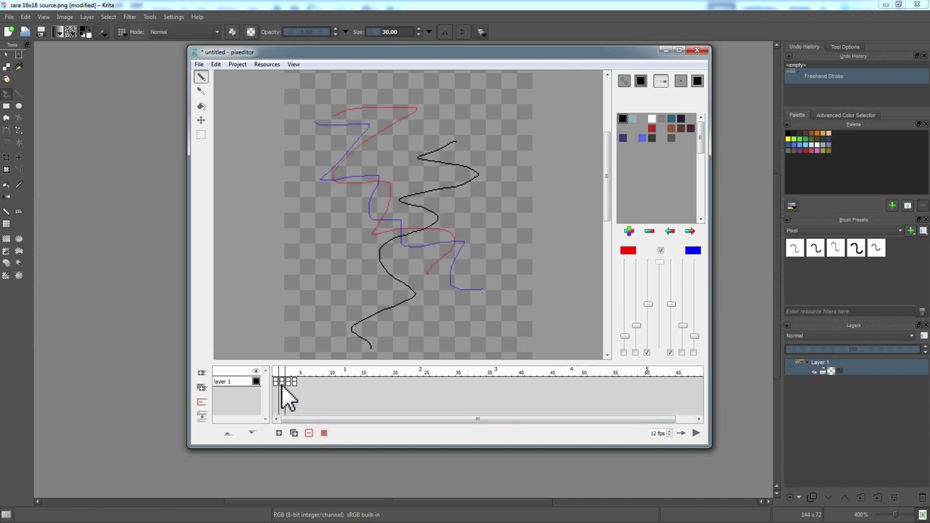
click(287, 383)
click(279, 385)
click(282, 385)
click(279, 385)
click(283, 384)
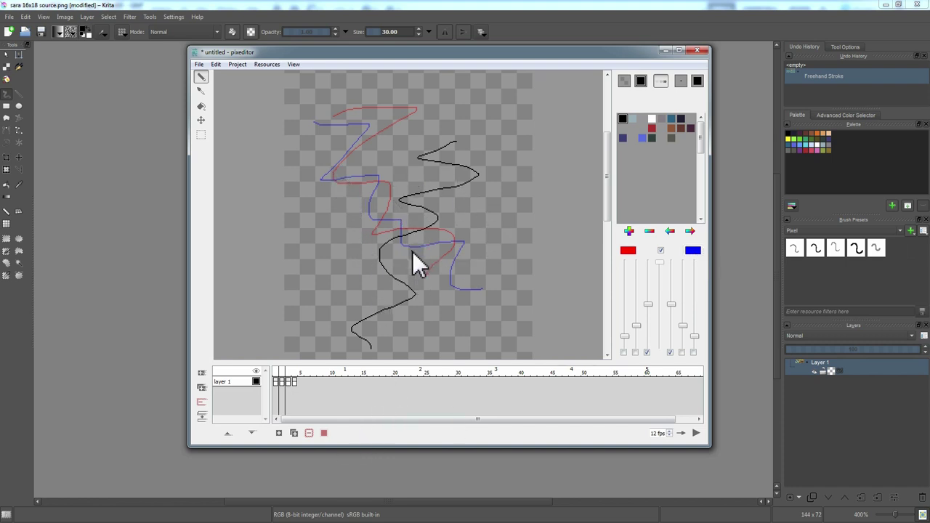
Move back and forth between the frames of layer 1 to compare the red and blue onion skins
click(294, 384)
click(288, 385)
click(291, 385)
click(283, 385)
click(278, 384)
click(288, 384)
click(282, 385)
click(291, 385)
click(288, 386)
click(283, 385)
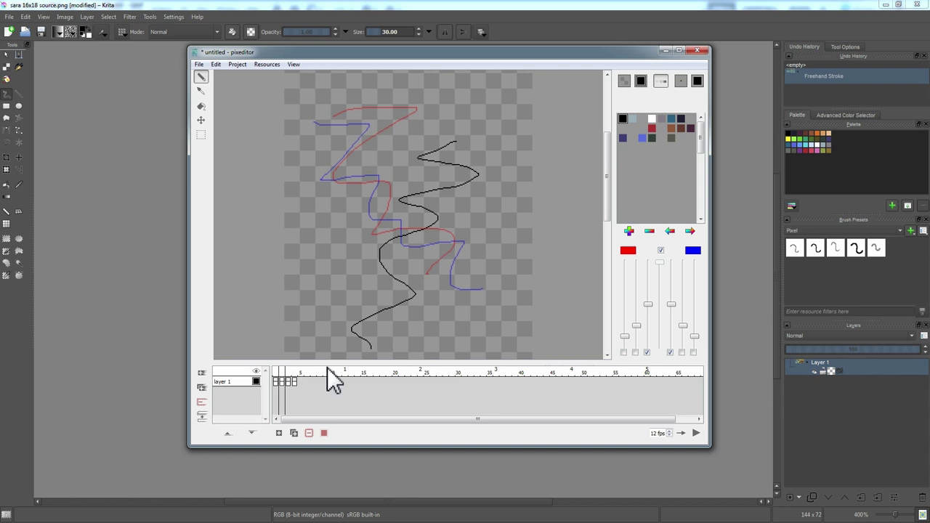
Stretch the frames of layer 1 along the timeline so the last one ends at frame 10, and preview the animation
drag(283, 385, 310, 384)
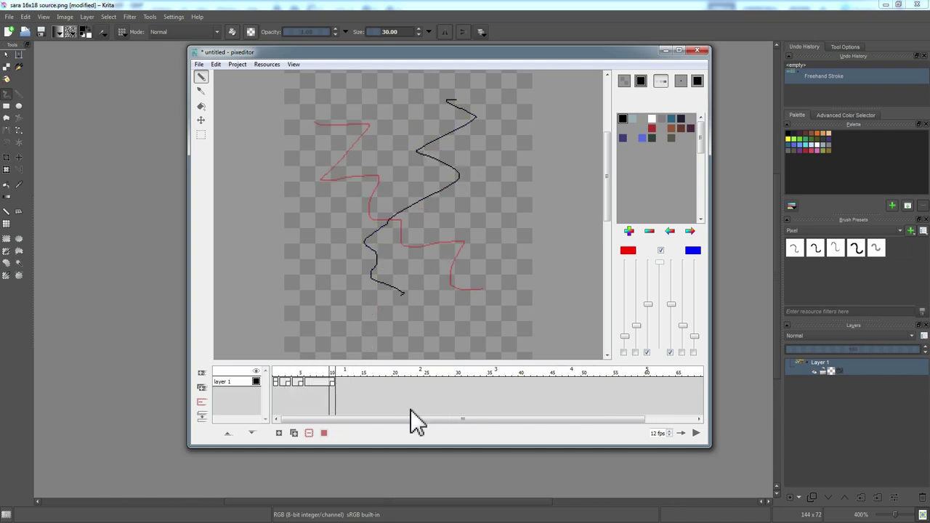
click(696, 433)
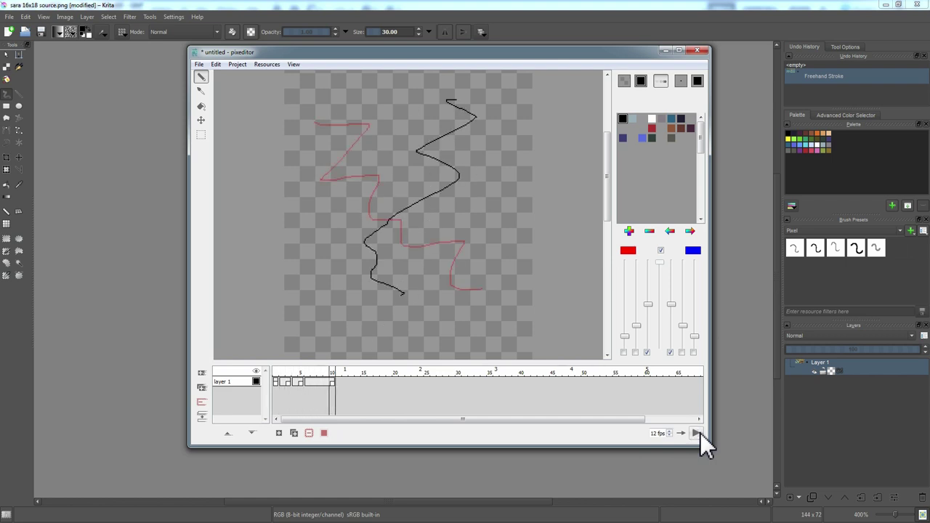
click(696, 433)
click(681, 434)
click(304, 383)
click(289, 382)
mouse_move(293, 375)
mouse_down()
mouse_move(327, 373)
mouse_move(277, 383)
mouse_up()
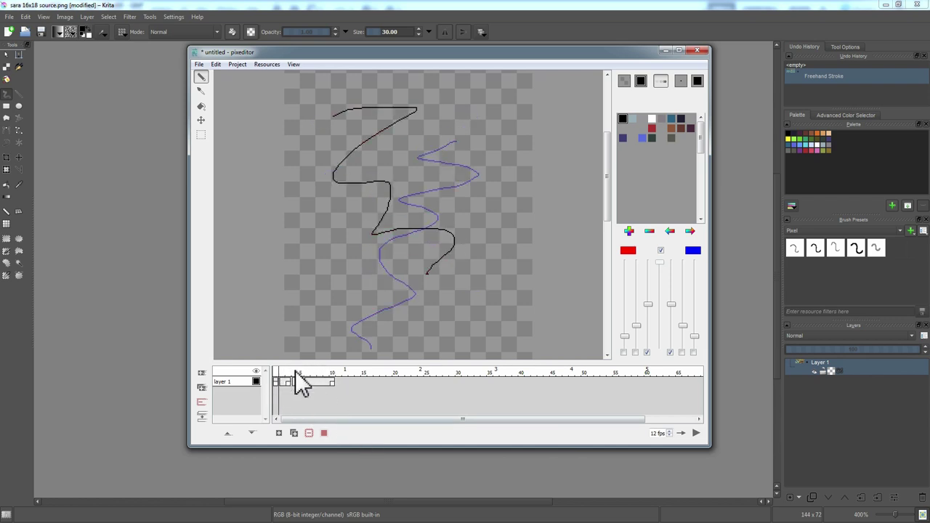
Shorten the third drawing of layer 1 to a single frame on the timeline so the last drawing ends at frame 9
click(296, 379)
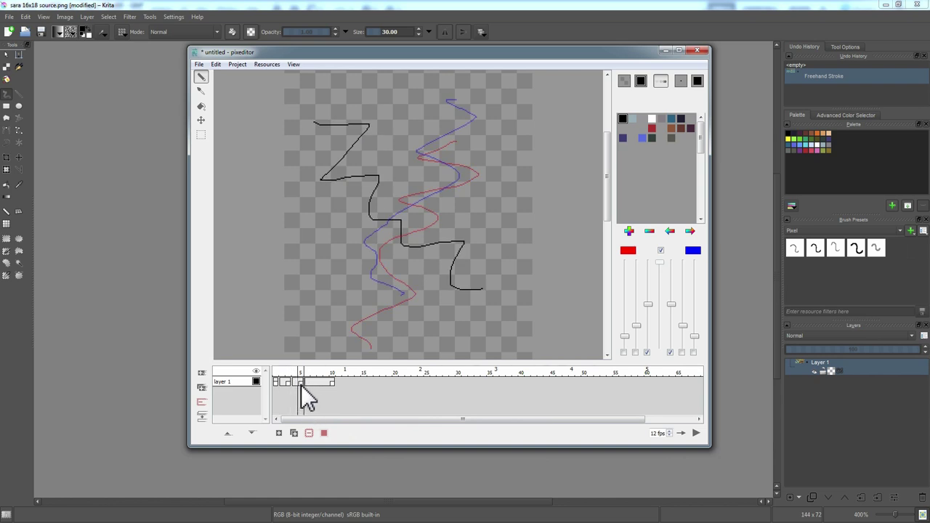
click(307, 383)
click(294, 380)
drag(294, 380, 335, 384)
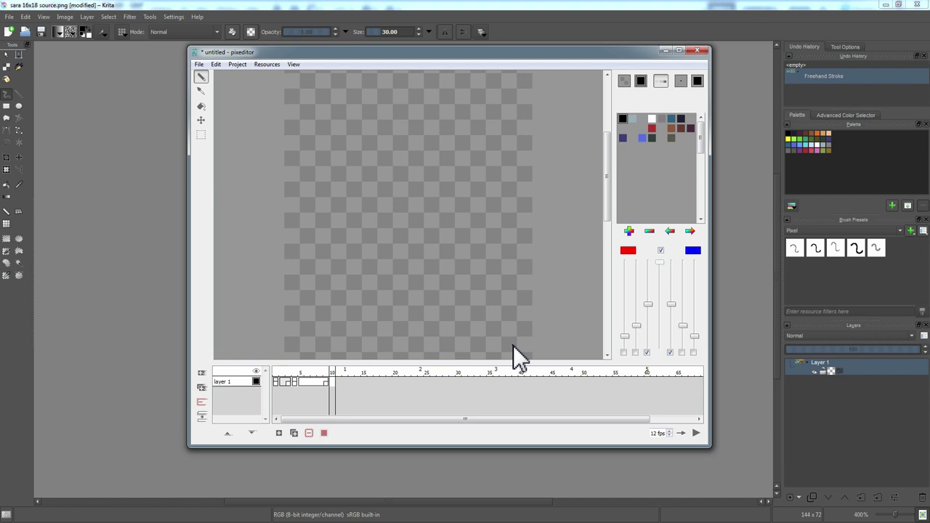
Insert a blank frame at frame 3 of layer 1 and check the onion skin on frame 2
click(290, 383)
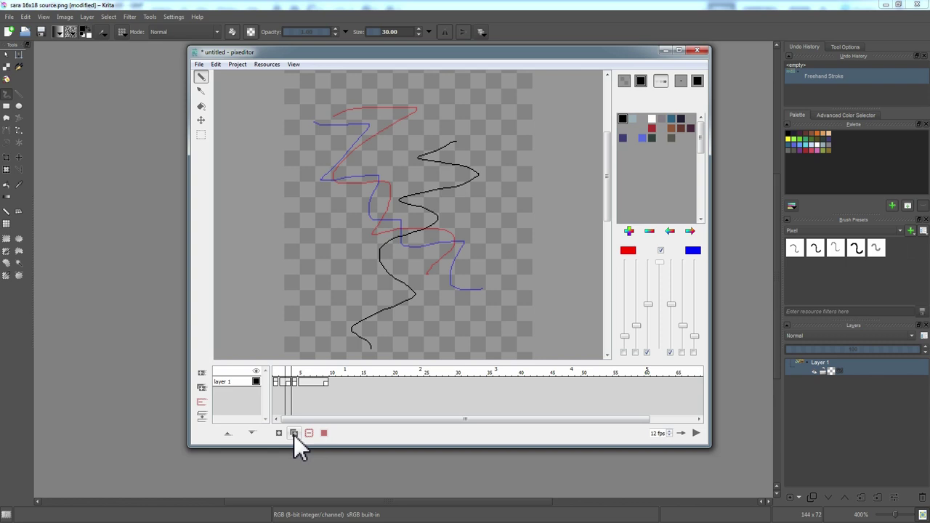
click(281, 434)
mouse_move(284, 383)
mouse_down()
mouse_move(296, 384)
mouse_move(283, 381)
mouse_up()
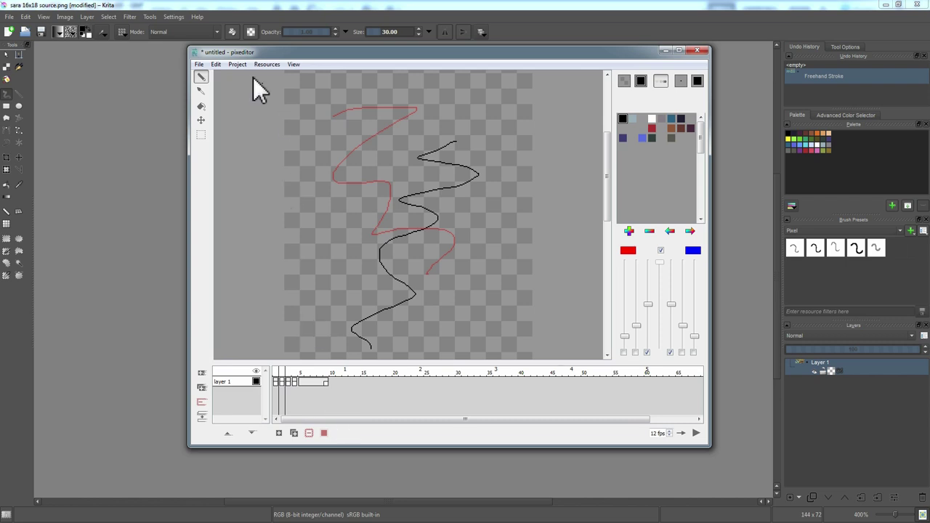
Try to delete the drawing on frame 2 by marking the canvas with the selection tool in cut mode
scroll(267, 154, down, 1)
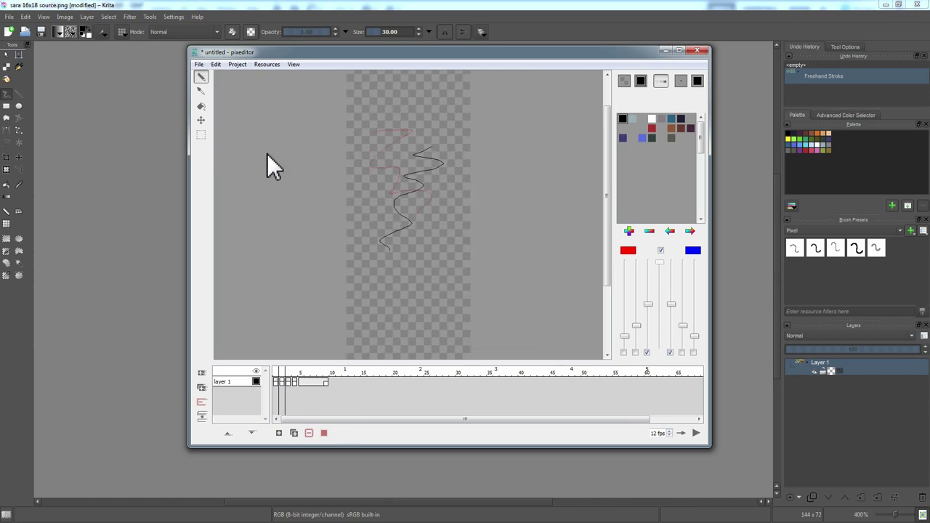
click(218, 67)
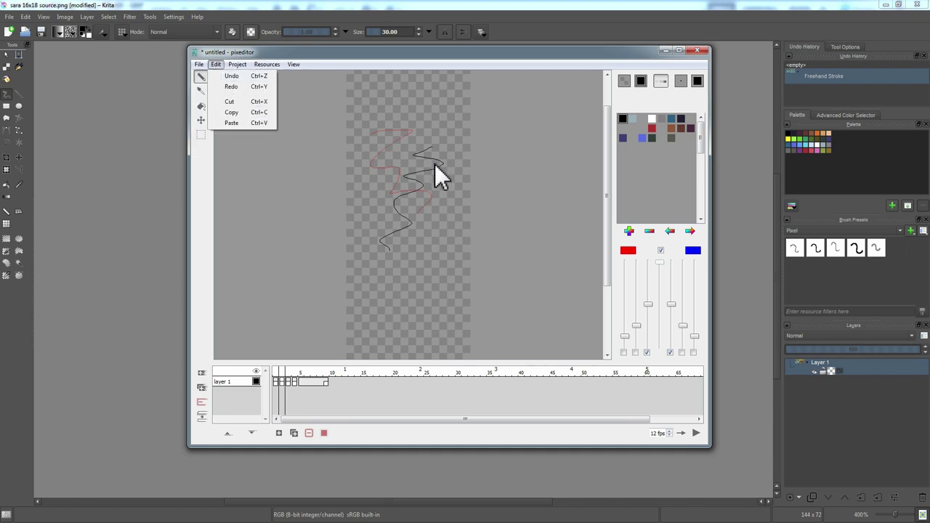
click(239, 189)
click(201, 135)
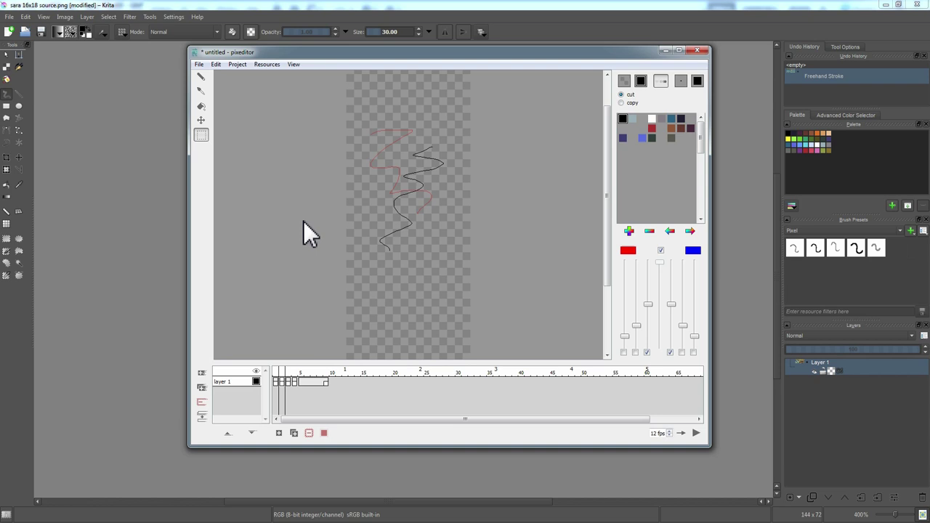
drag(344, 73, 469, 394)
key(Delete)
drag(340, 95, 475, 394)
click(441, 148)
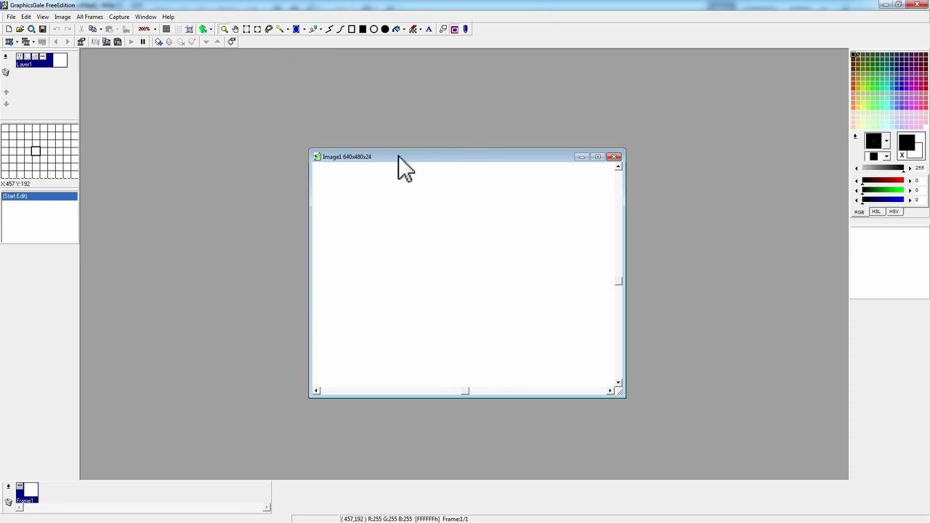
In GraphicsGale, switch the color sliders to HSL and insert a new frame to the left of Frame1 with the default properties
click(878, 213)
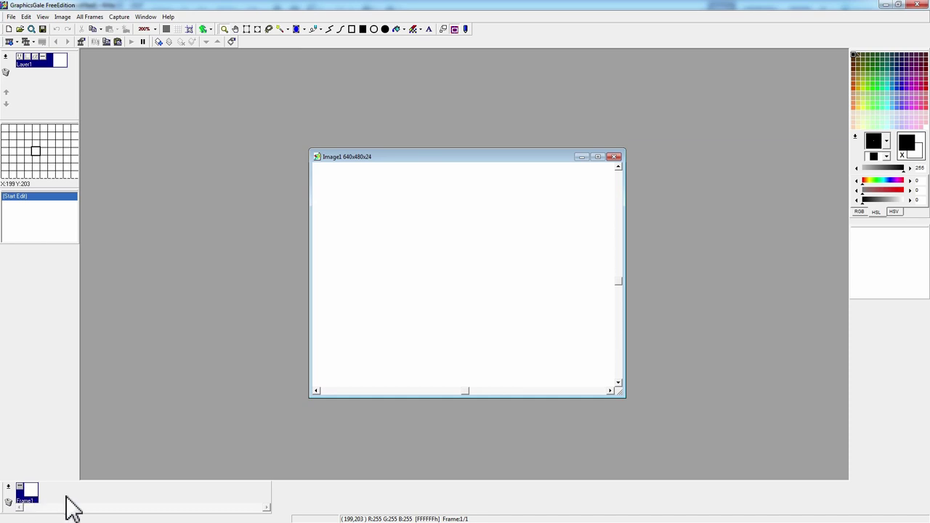
right_click(9, 497)
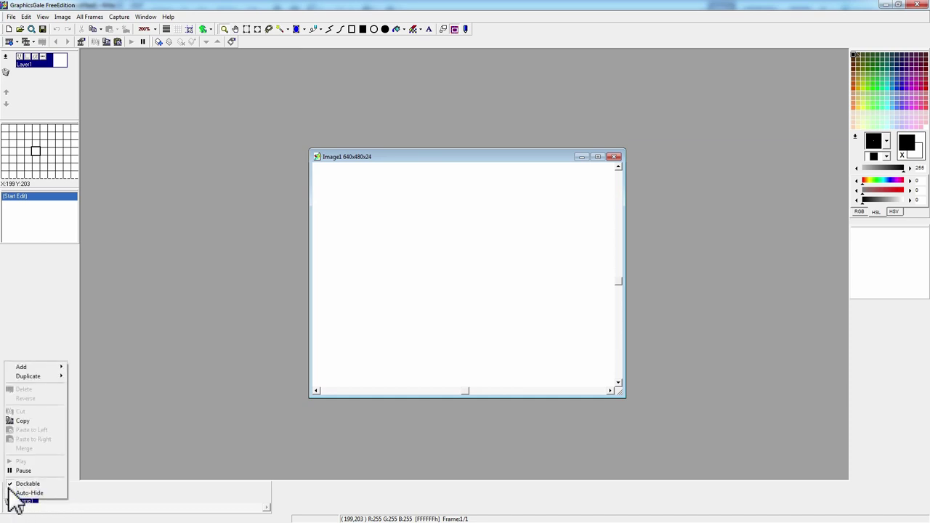
click(151, 487)
right_click(8, 489)
mouse_move(44, 368)
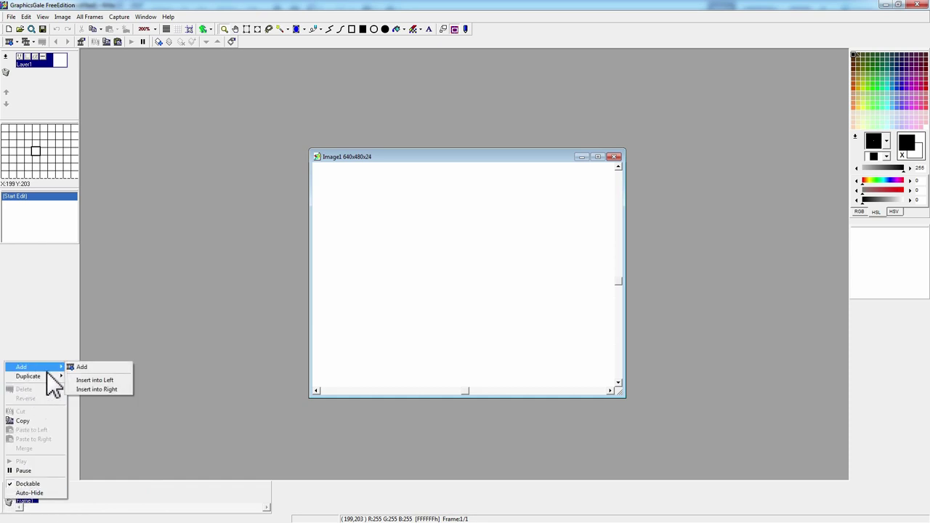
click(111, 382)
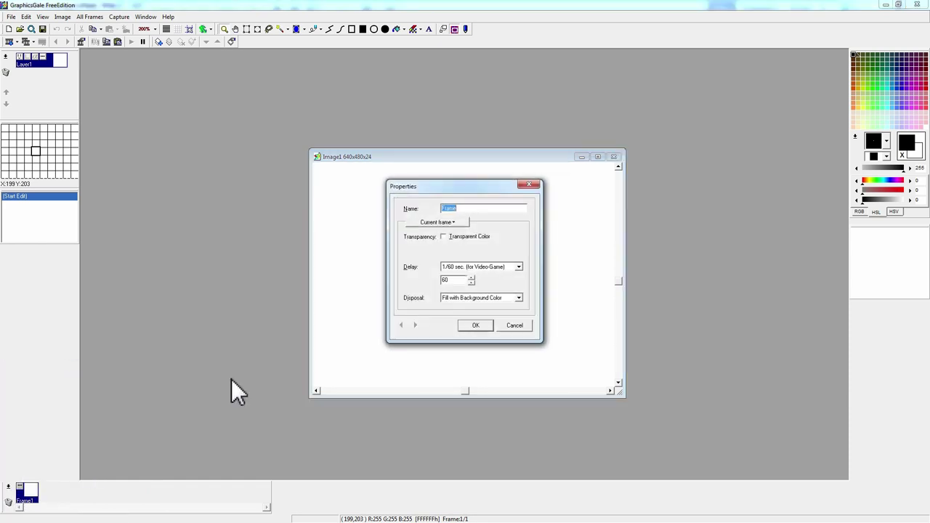
click(473, 325)
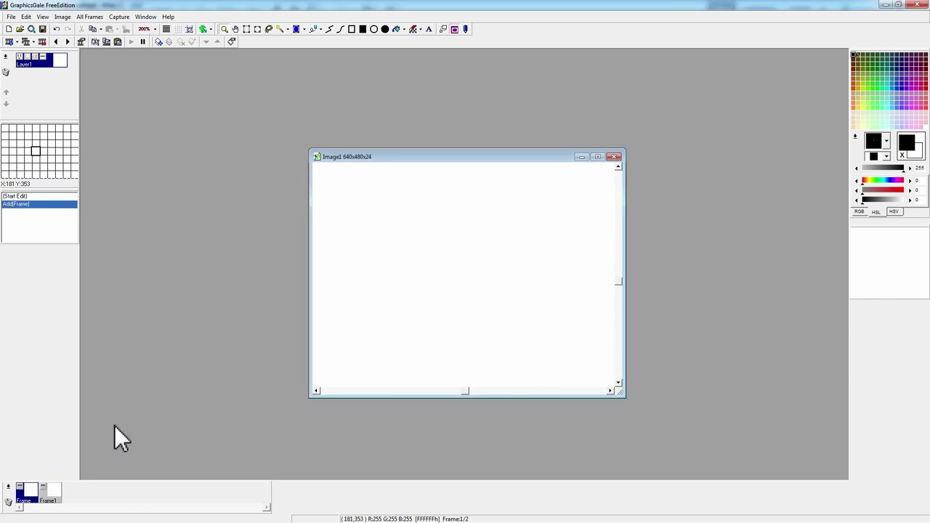
click(49, 500)
click(29, 500)
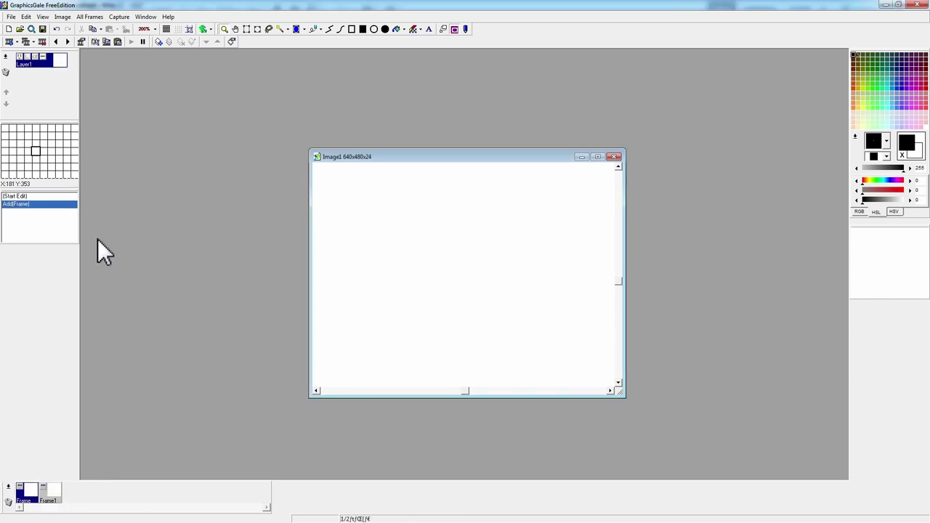
Look through the file commands and set the paint mode to Normal
click(12, 16)
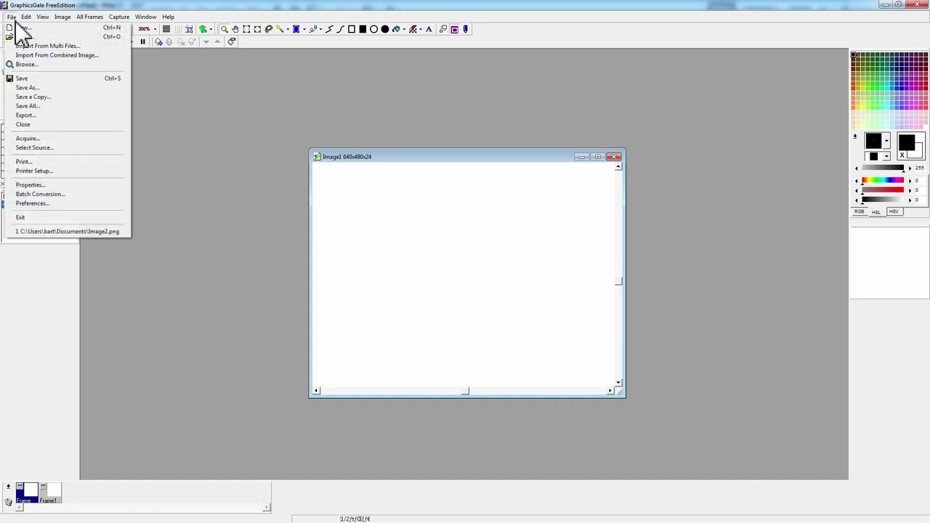
click(66, 85)
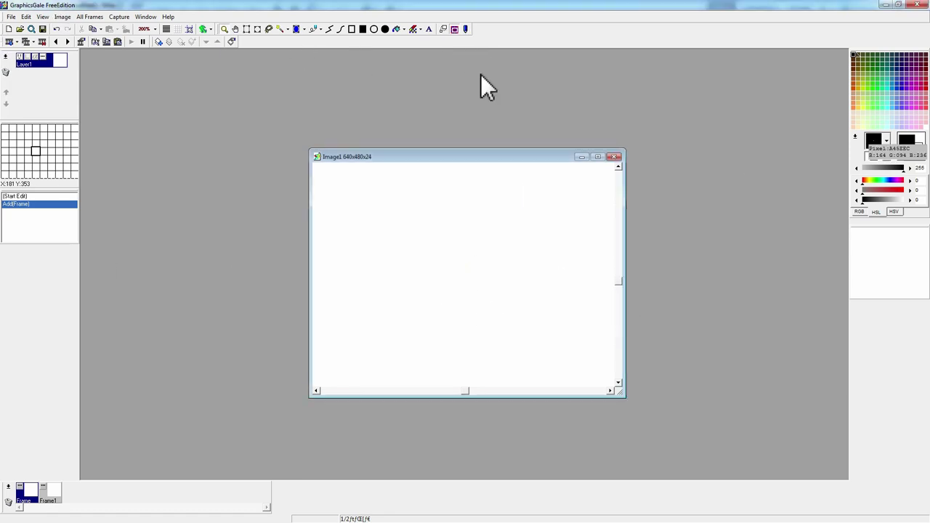
click(466, 29)
click(438, 234)
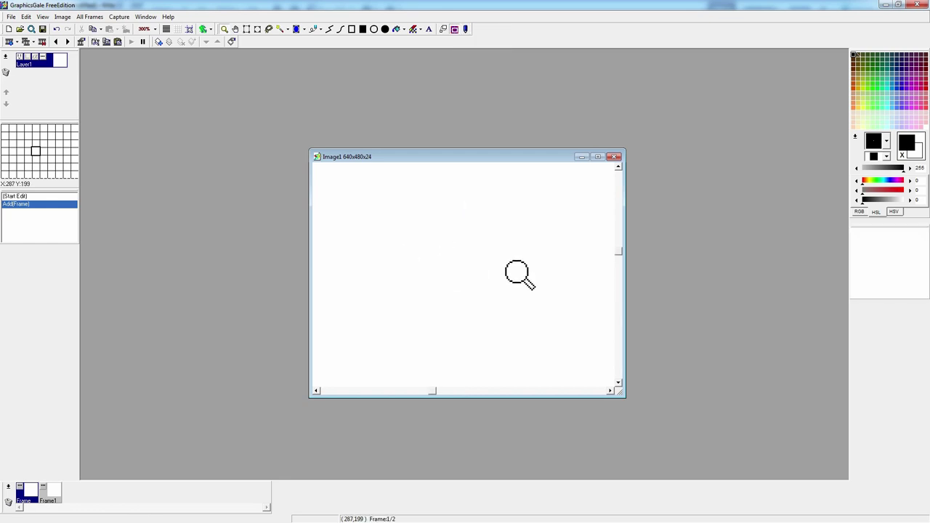
scroll(469, 290, up, 3)
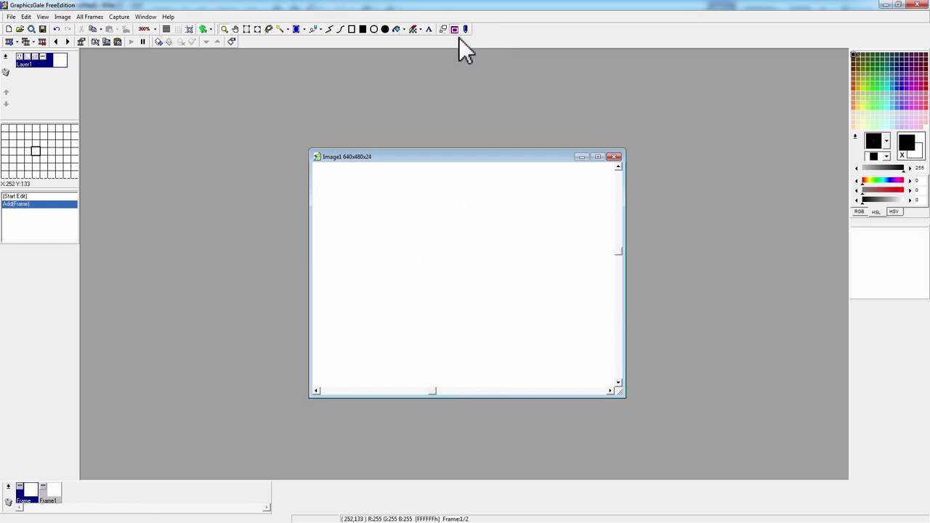
click(469, 29)
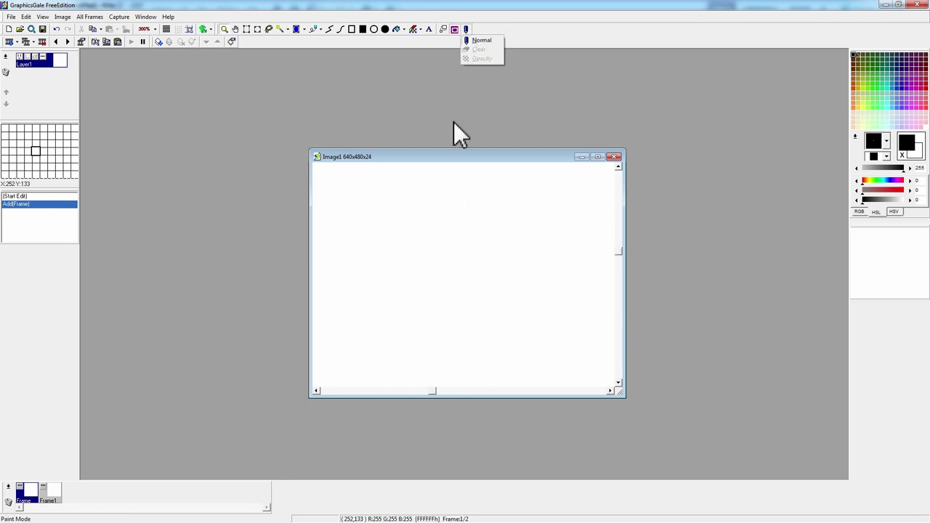
click(483, 41)
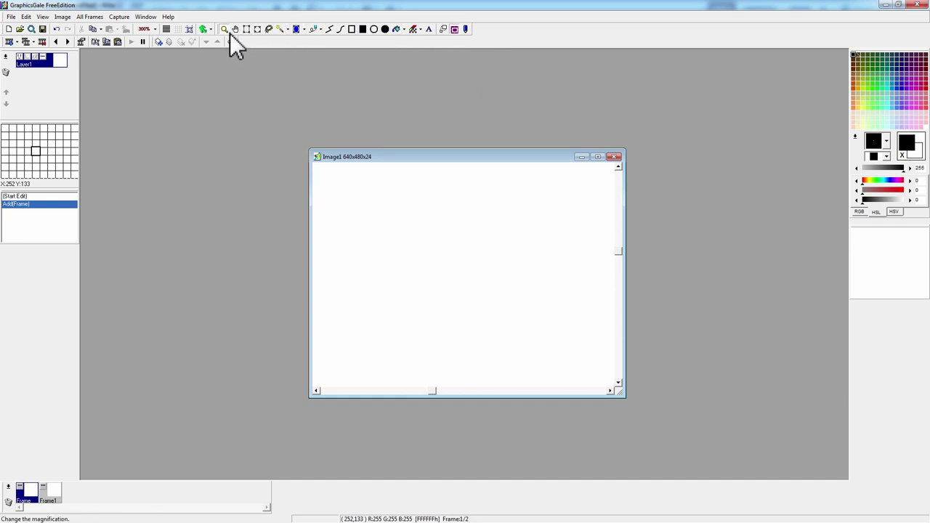
click(465, 30)
click(466, 29)
click(466, 29)
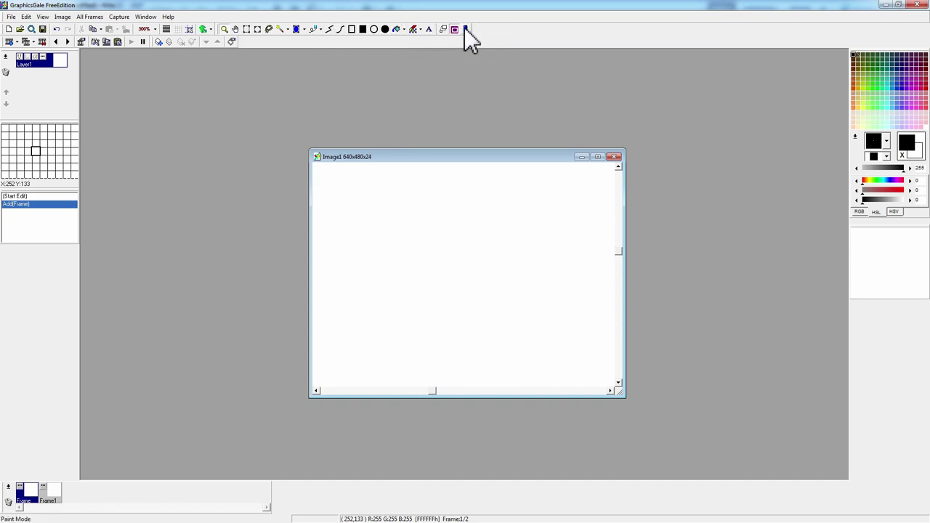
click(466, 29)
click(467, 29)
click(467, 29)
click(467, 30)
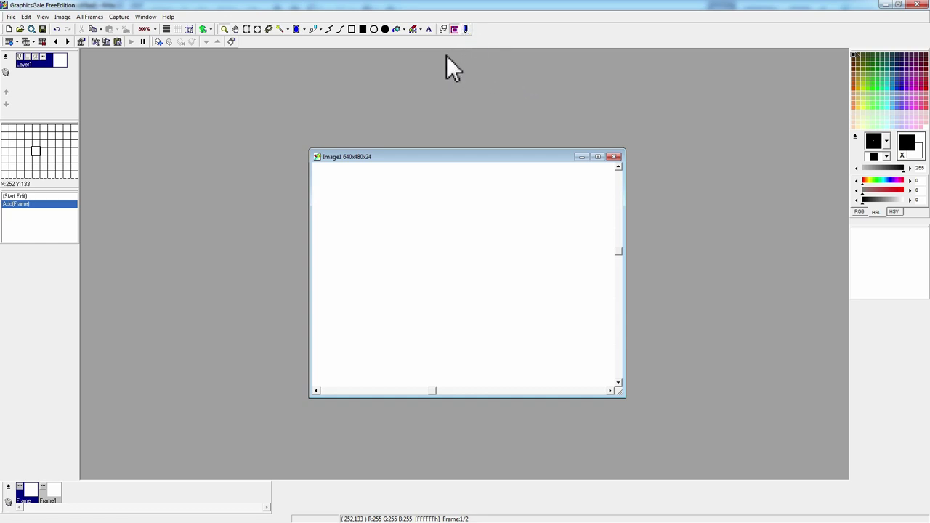
Draw a black looping scribble on the first frame and a black zigzag on the second with the Pen tool
click(313, 29)
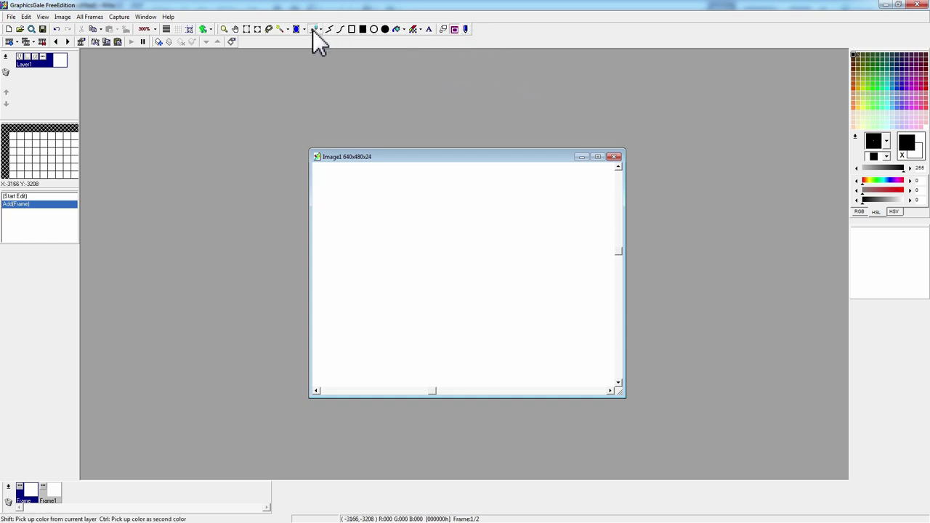
mouse_move(376, 228)
mouse_down()
mouse_move(415, 220)
mouse_move(476, 314)
mouse_up()
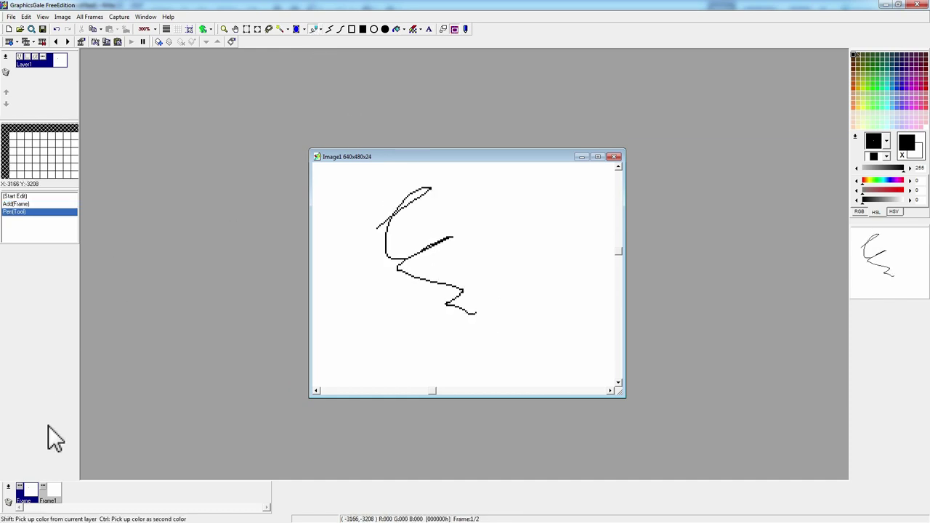
click(51, 492)
mouse_move(410, 210)
mouse_down()
mouse_move(476, 294)
mouse_move(480, 363)
mouse_up()
click(32, 496)
click(49, 492)
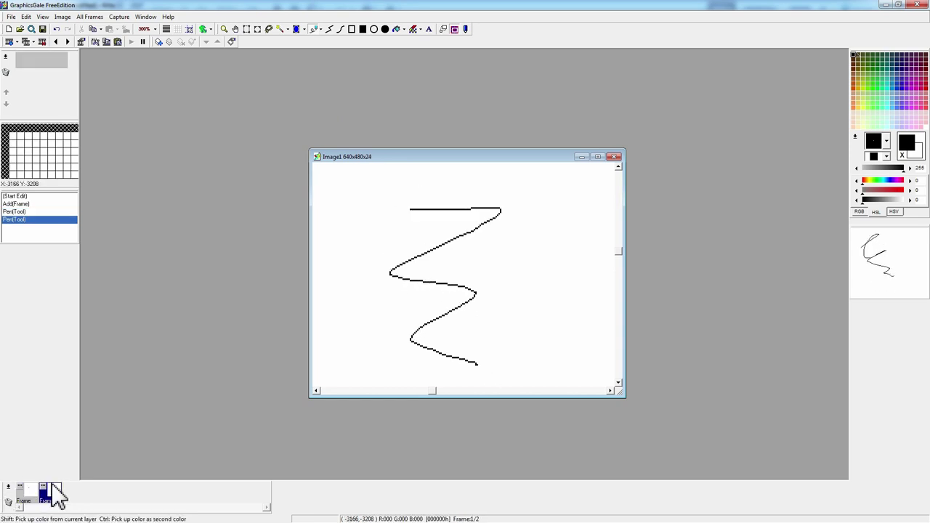
Save the zigzag image in the Documents folder as Image1.png in PNG format with the alpha channel option enabled
click(11, 16)
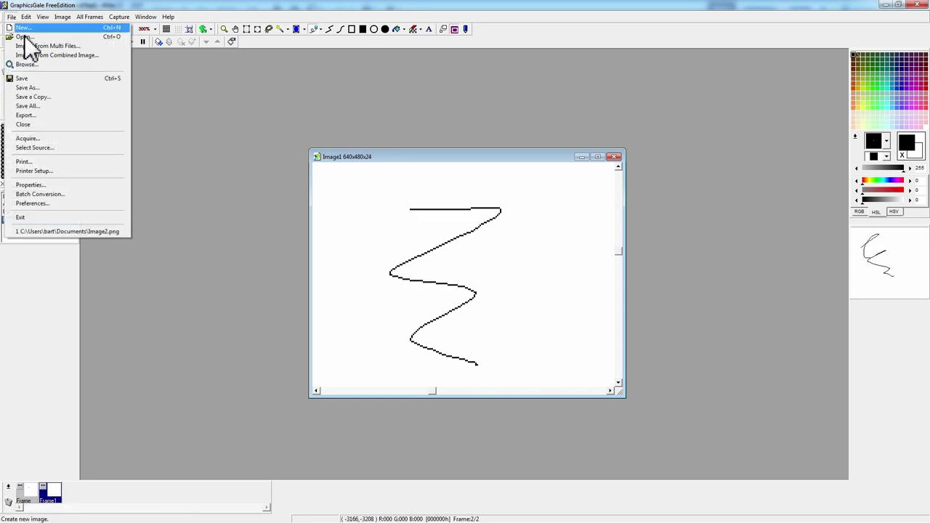
click(49, 88)
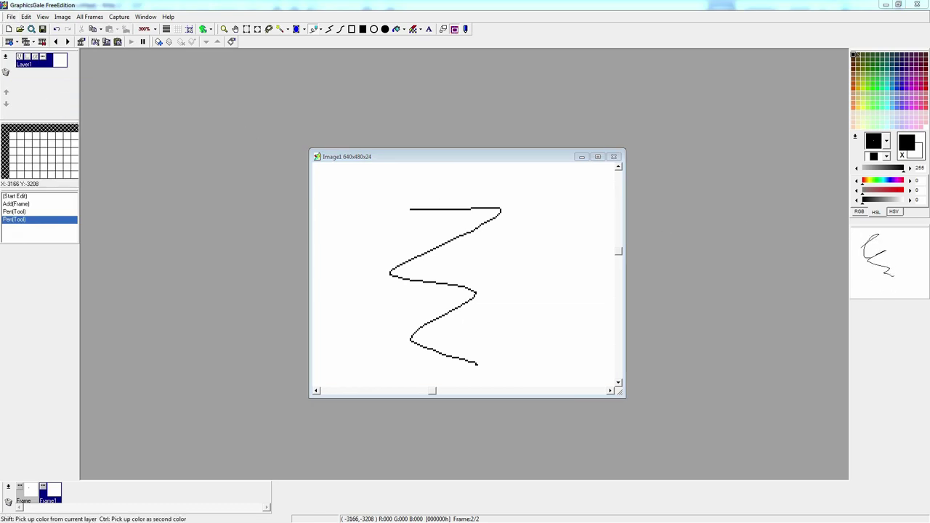
key(ctrl+s)
drag(604, 166, 660, 167)
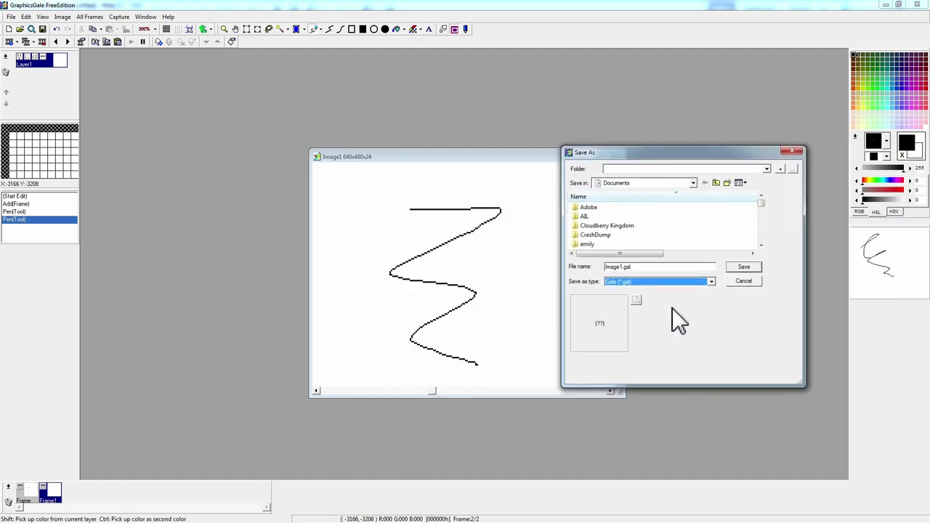
click(665, 282)
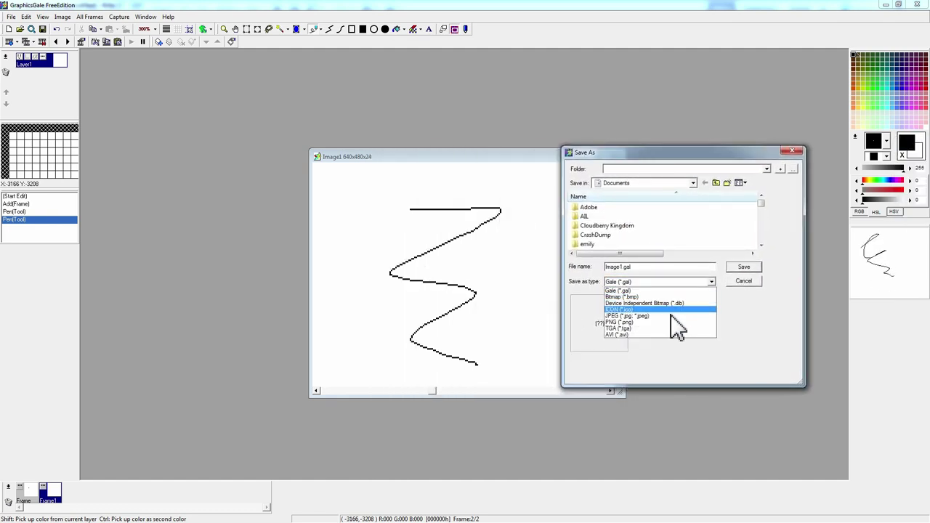
click(658, 323)
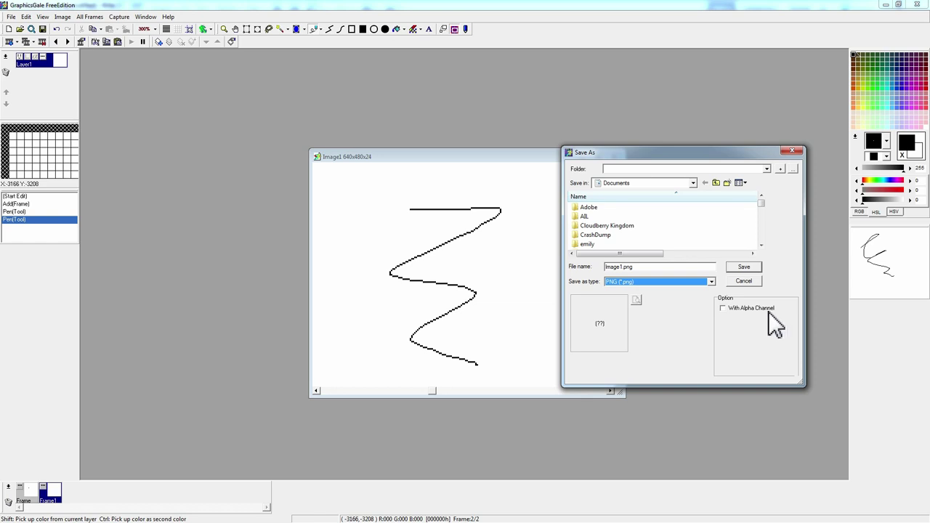
click(760, 309)
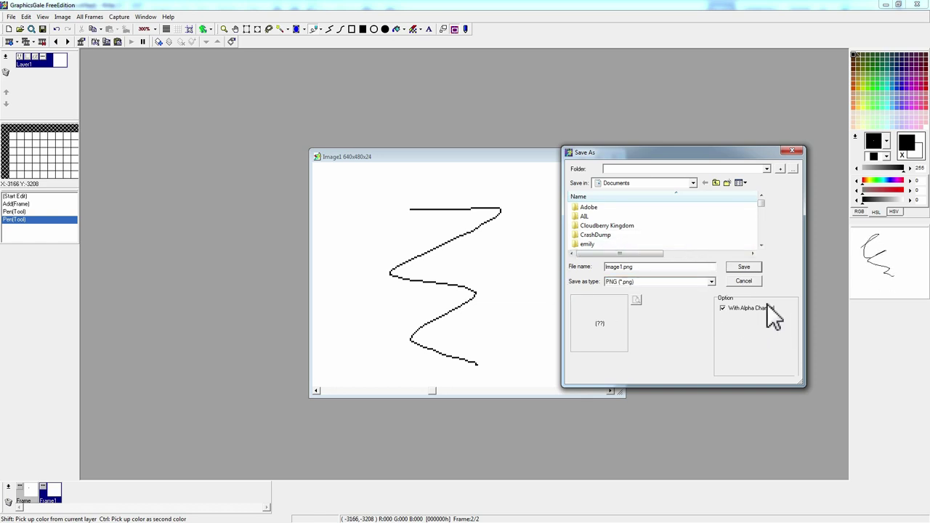
click(749, 266)
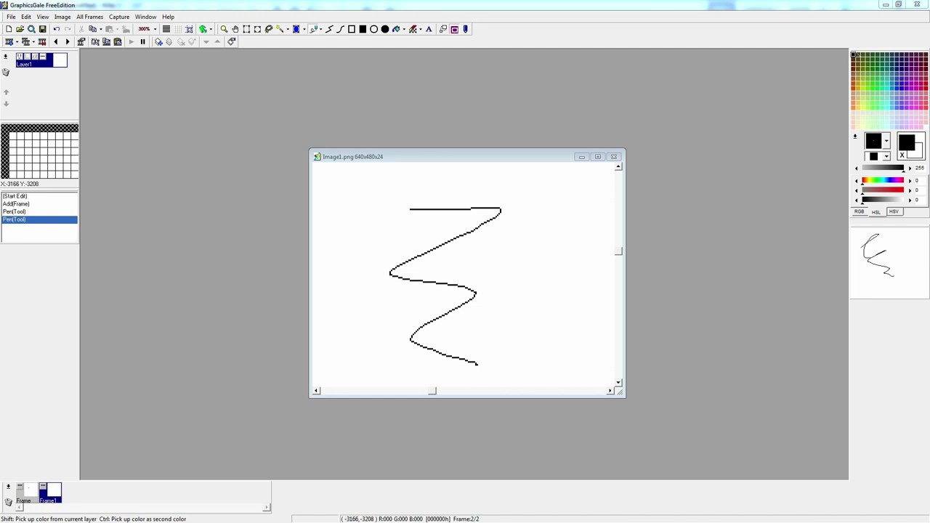
Look at the Import From Multi Files dialog and the list of drawing tools in the workspace's context menu
click(123, 4)
click(11, 16)
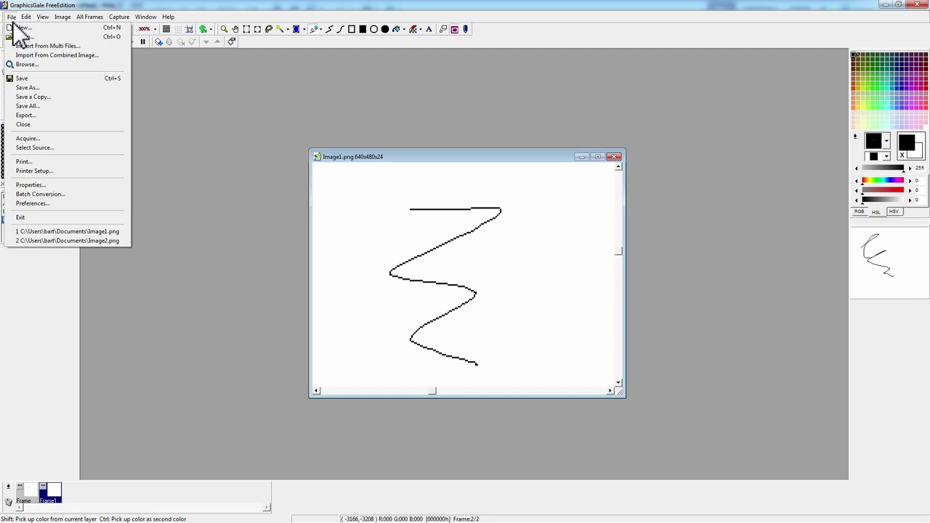
click(33, 46)
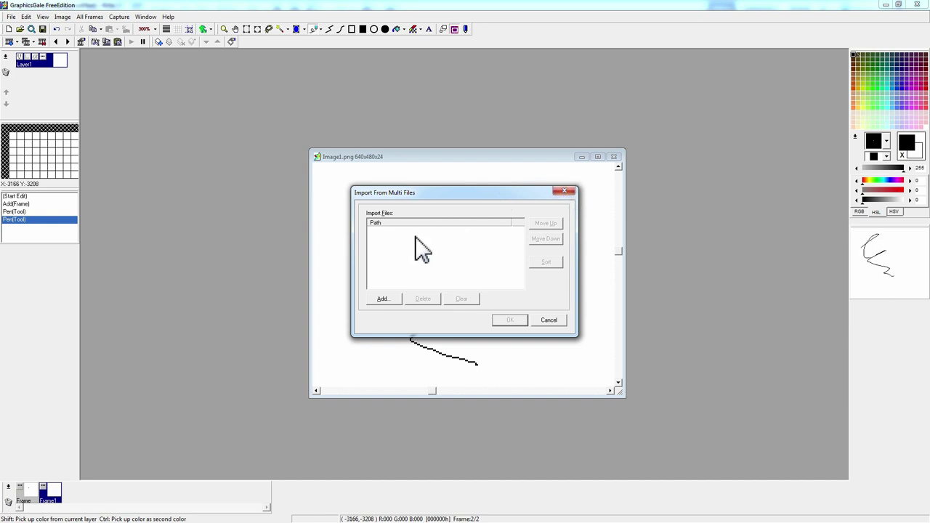
click(567, 194)
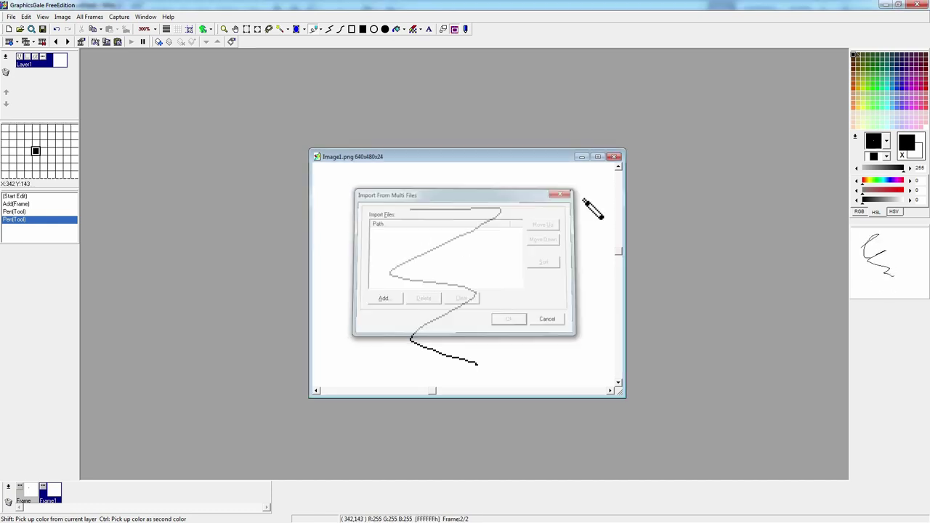
right_click(771, 290)
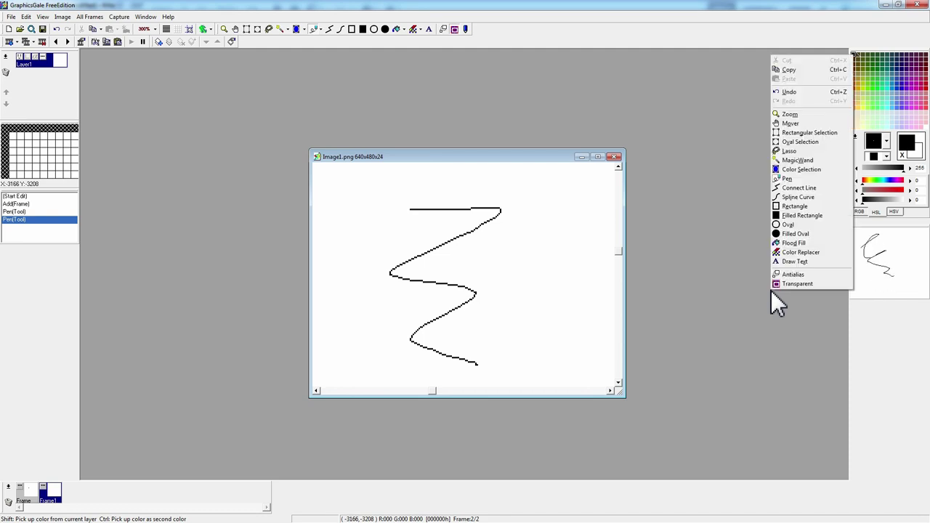
click(653, 213)
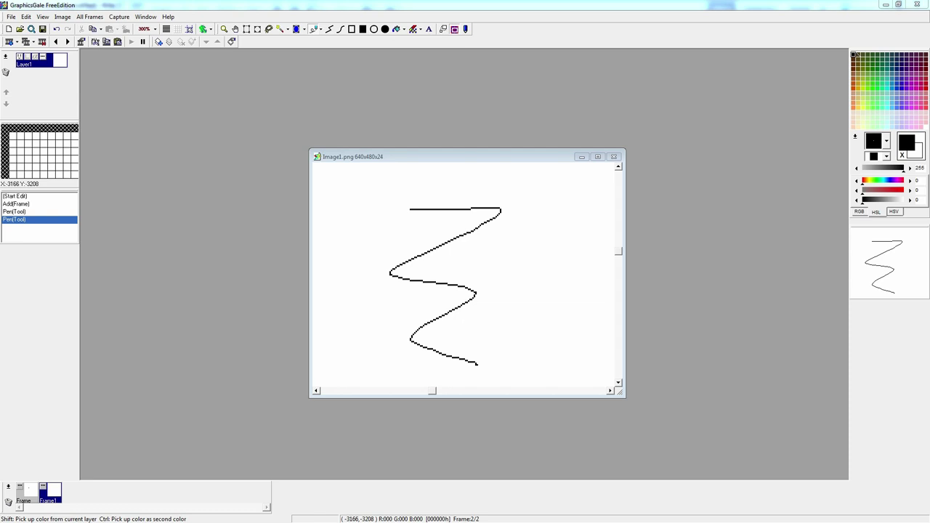
Dock the frame toolbar above the frame list, the layer toolbar under the main toolbar, and the drawing tools vertically along the edge
drag(6, 42, 16, 469)
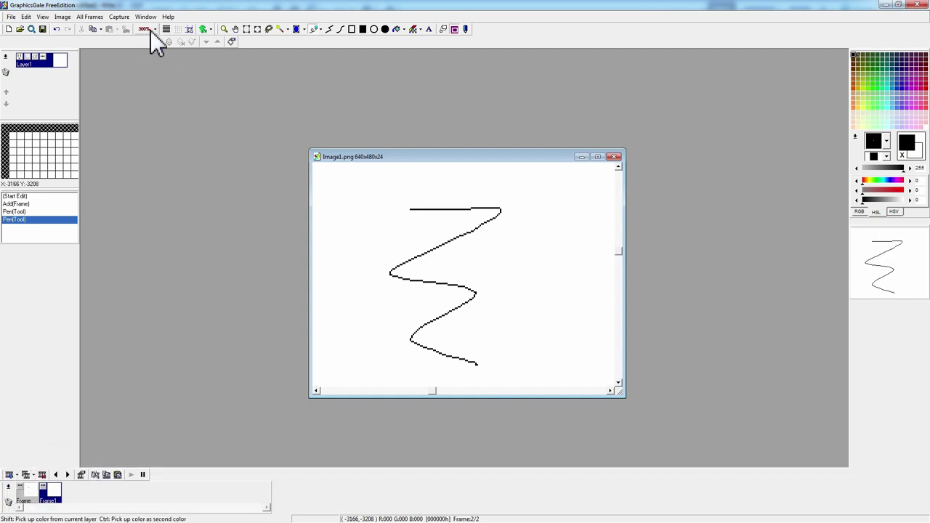
drag(154, 40, 6, 41)
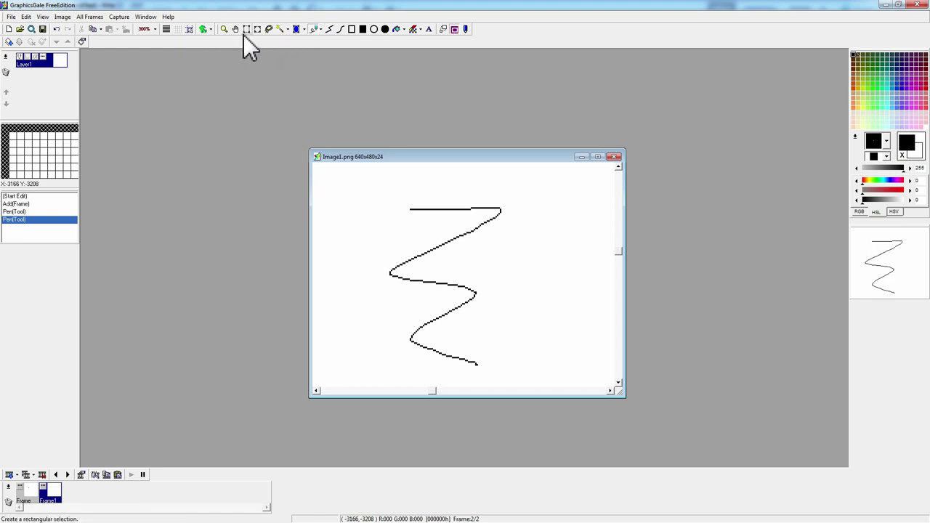
drag(219, 29, 9, 86)
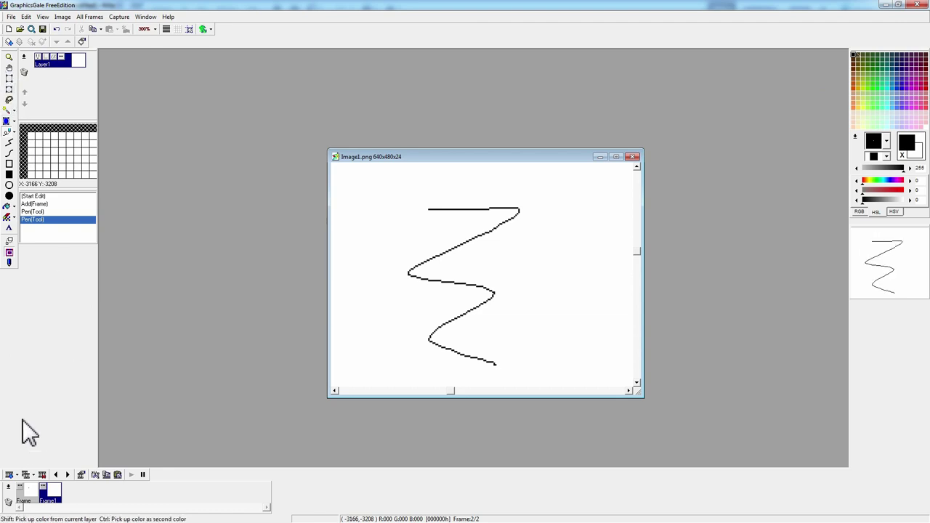
Stack the layer list, the magnifier grid and the undo history beneath the preview in the color panel's column
drag(37, 58, 881, 314)
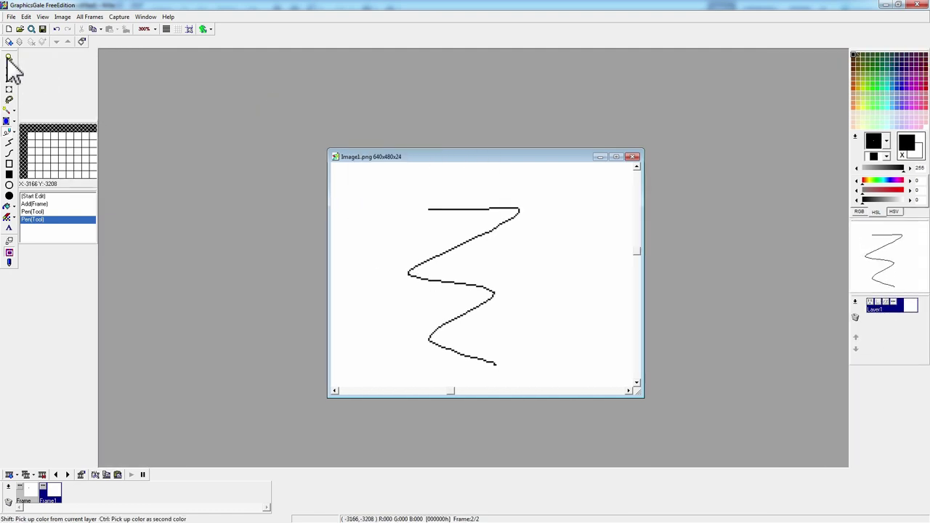
drag(247, 171, 882, 373)
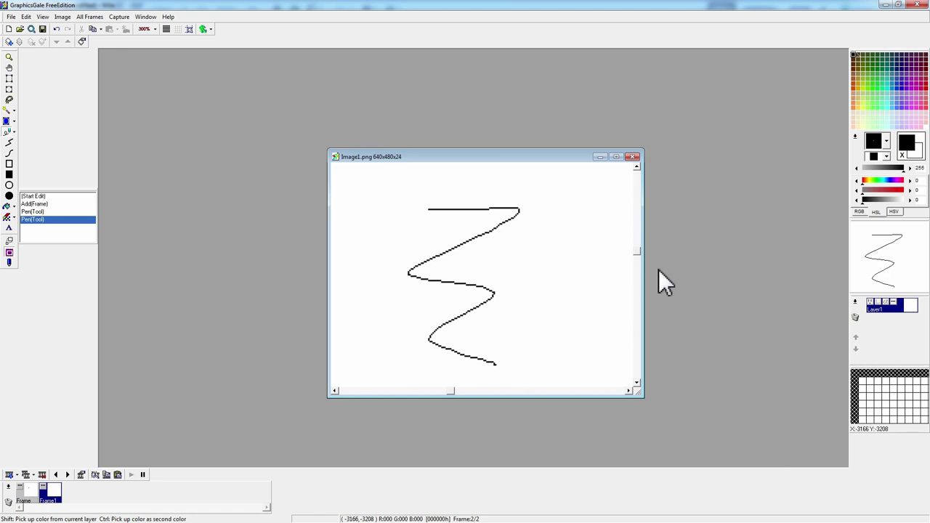
drag(61, 191, 892, 476)
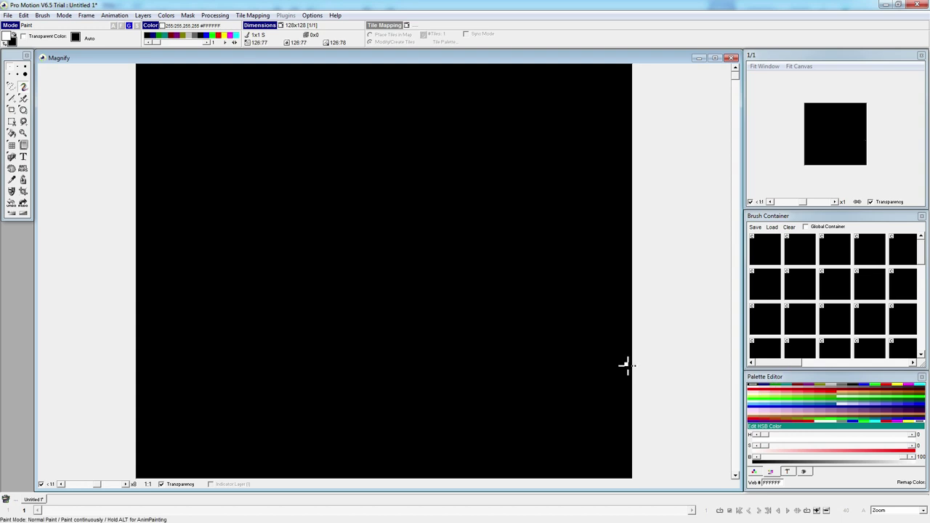
In Pro Motion, insert 3 frames into the untitled 128x128 project, using one global palette for all frames
click(207, 35)
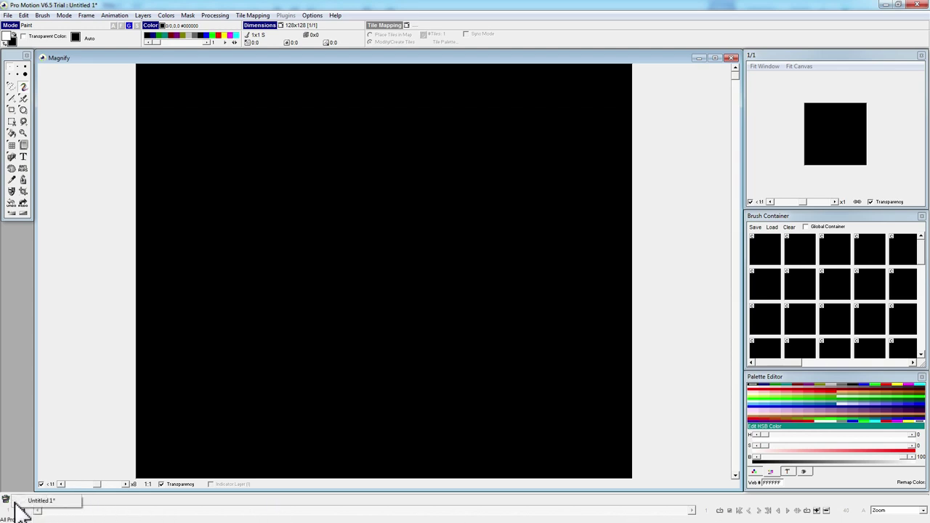
click(120, 15)
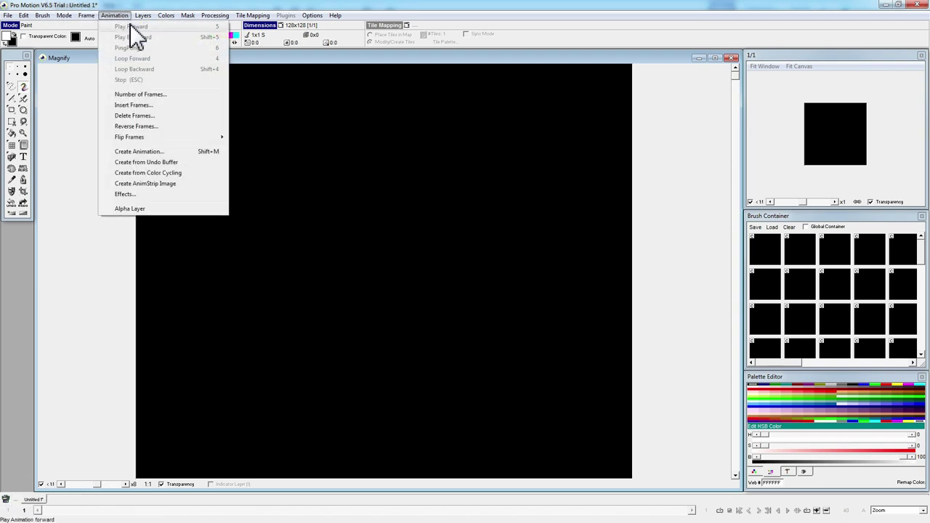
click(156, 105)
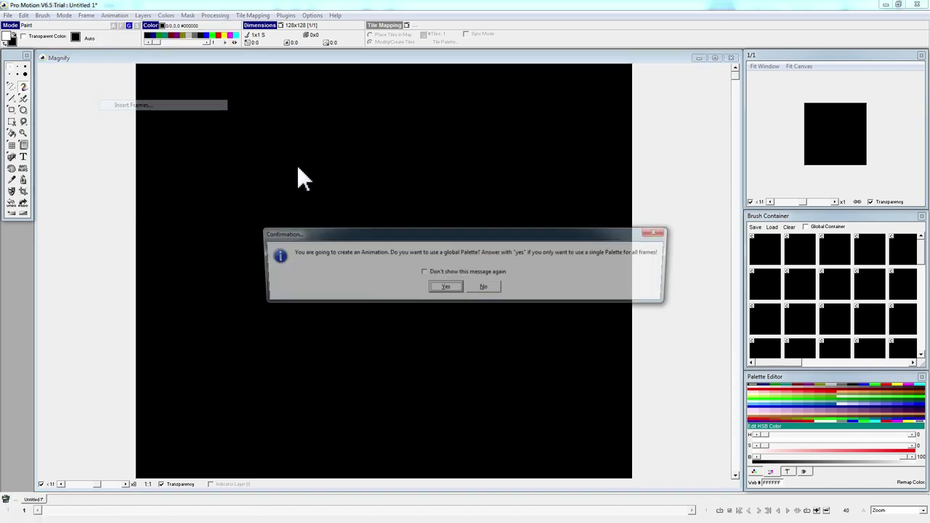
click(455, 287)
text(3)
key(Return)
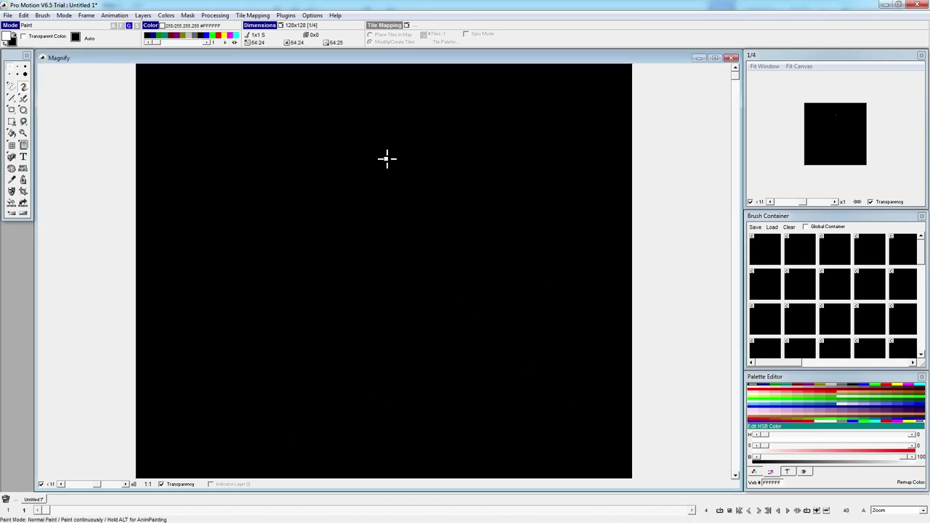
View the program's about screen and close it
click(335, 15)
click(353, 53)
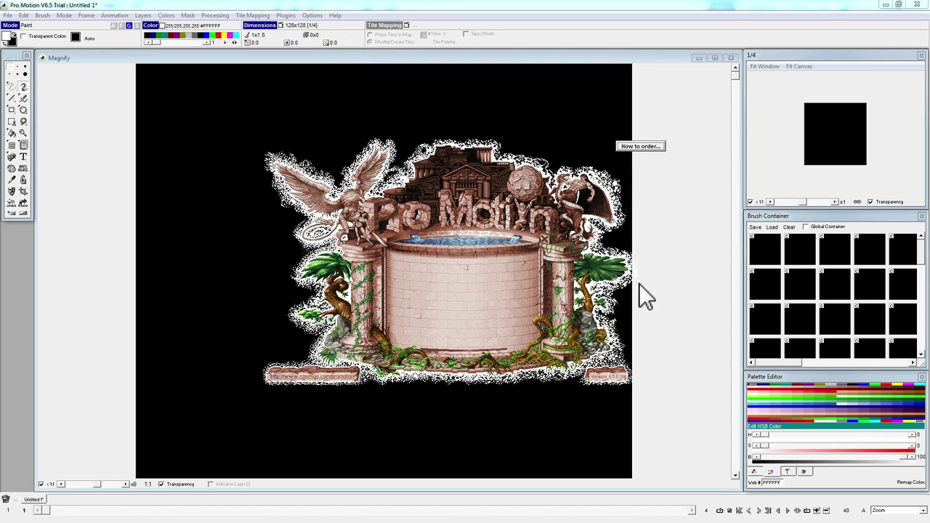
click(696, 255)
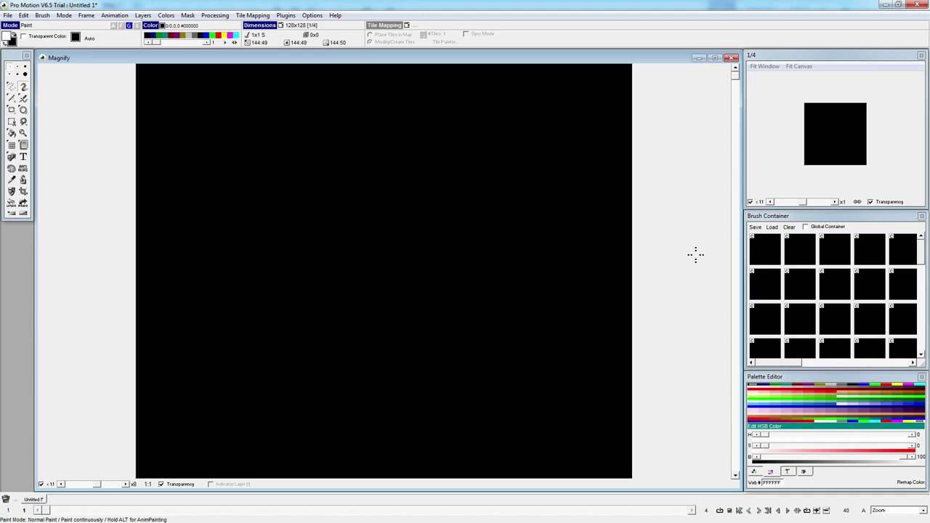
key(x)
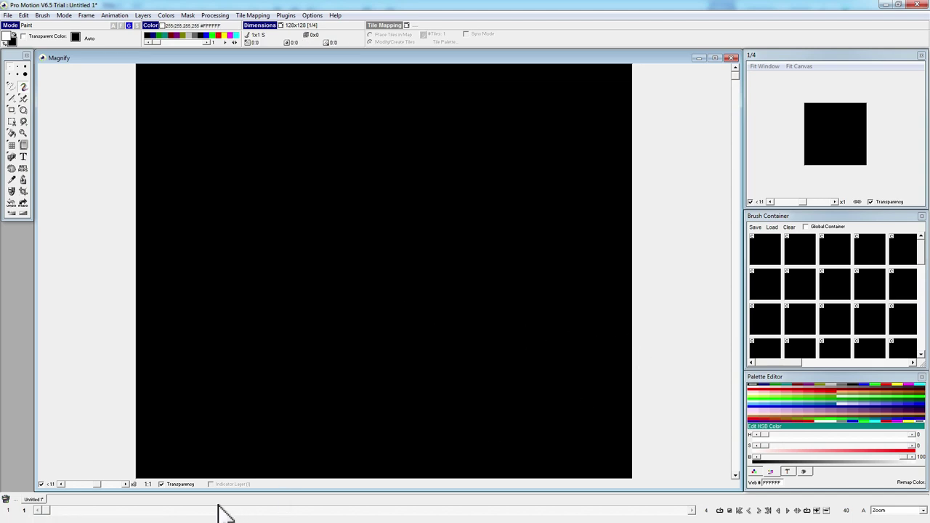
Browse through the animation's frames on the timeline and go to the last frame
click(692, 510)
click(692, 511)
click(692, 511)
click(37, 510)
drag(50, 510, 104, 516)
click(705, 515)
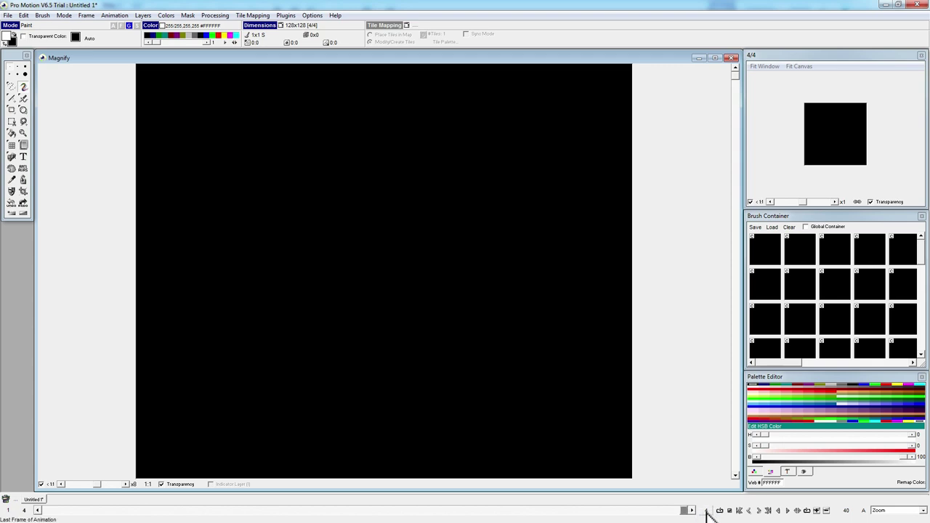
click(632, 515)
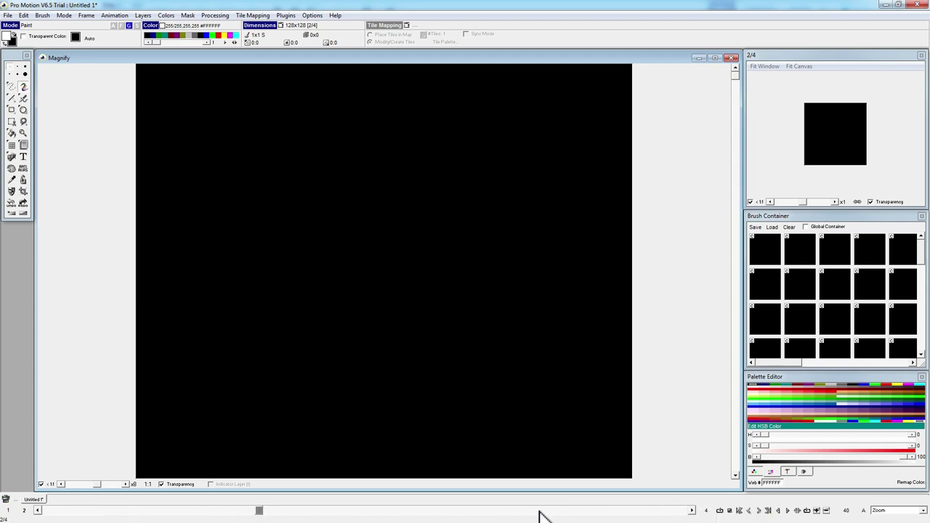
click(471, 511)
click(450, 514)
drag(259, 513, 392, 517)
drag(143, 519, 192, 518)
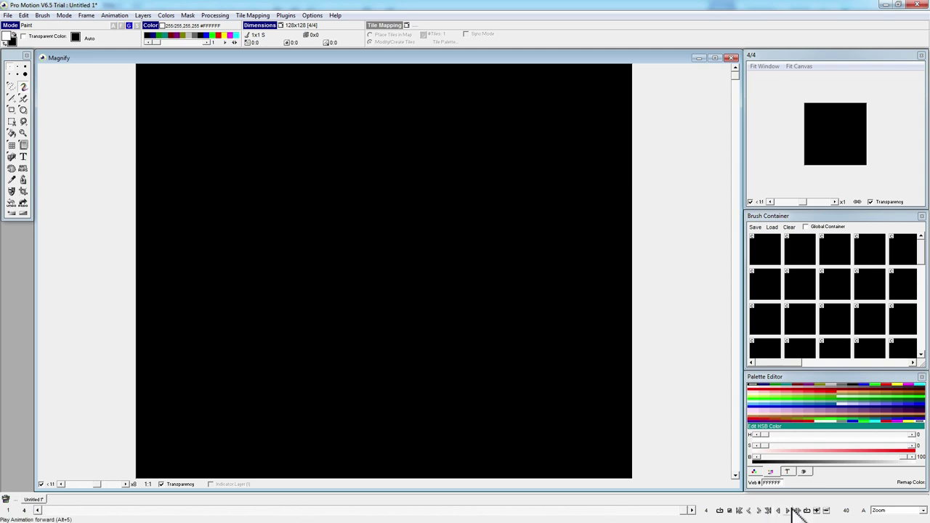
click(768, 511)
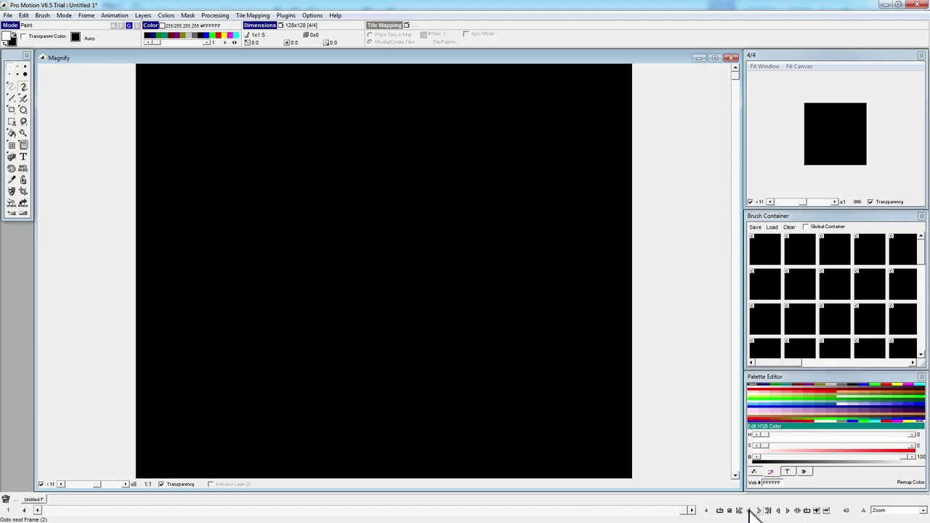
Check the palette editor's RGB sliders and return to the HSB sliders
click(821, 375)
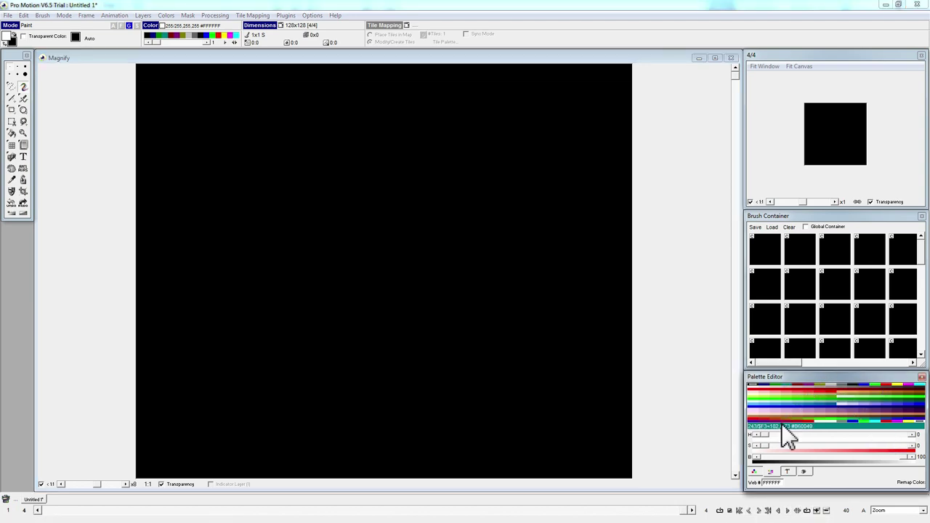
click(753, 473)
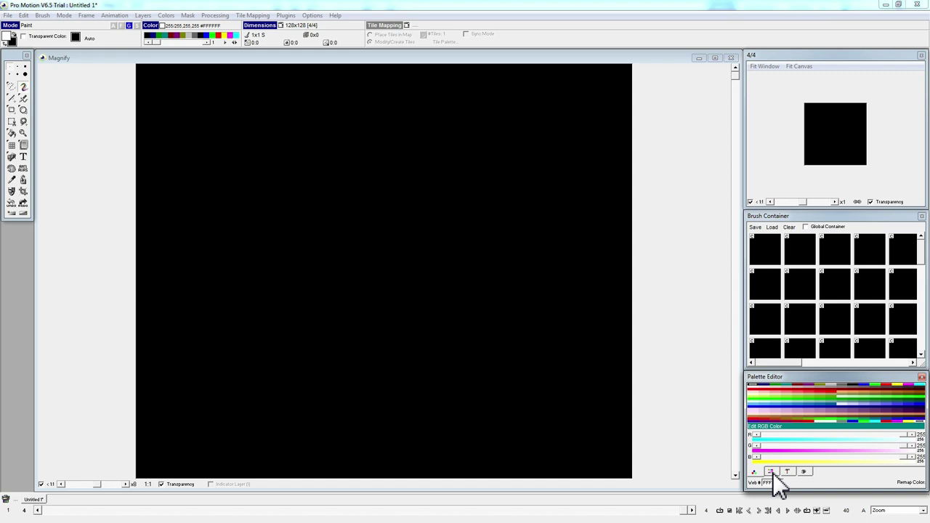
click(771, 472)
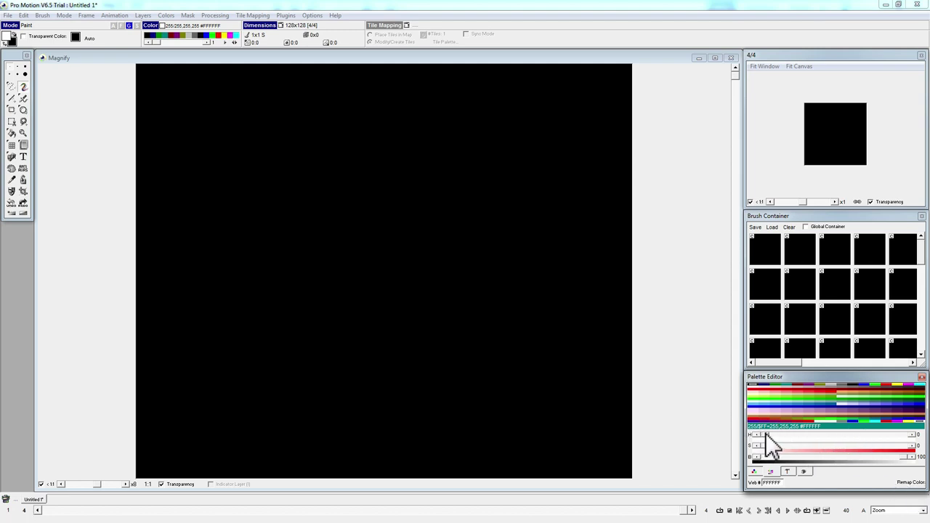
Change the white palette color to red with saturation 100 and brightness about 94
mouse_move(767, 435)
mouse_down()
mouse_move(910, 444)
mouse_move(867, 434)
mouse_move(760, 440)
mouse_up()
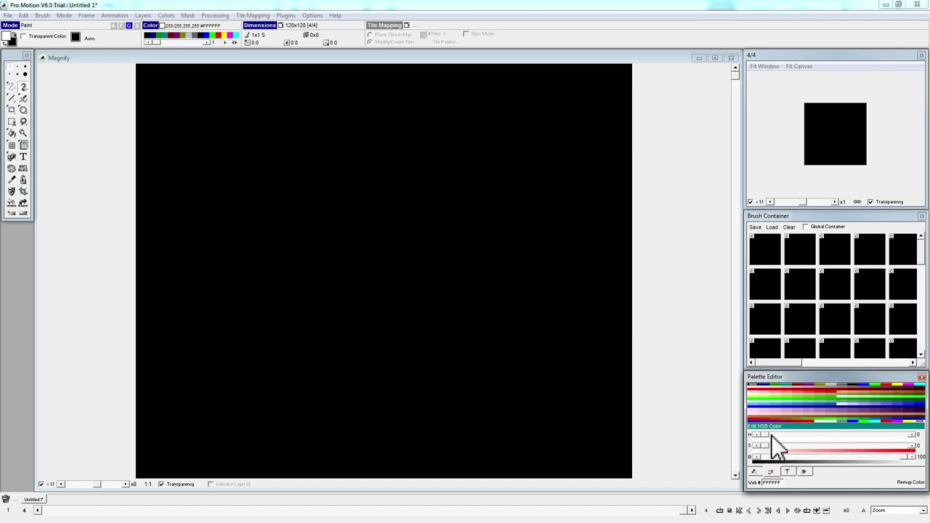
drag(765, 444, 917, 445)
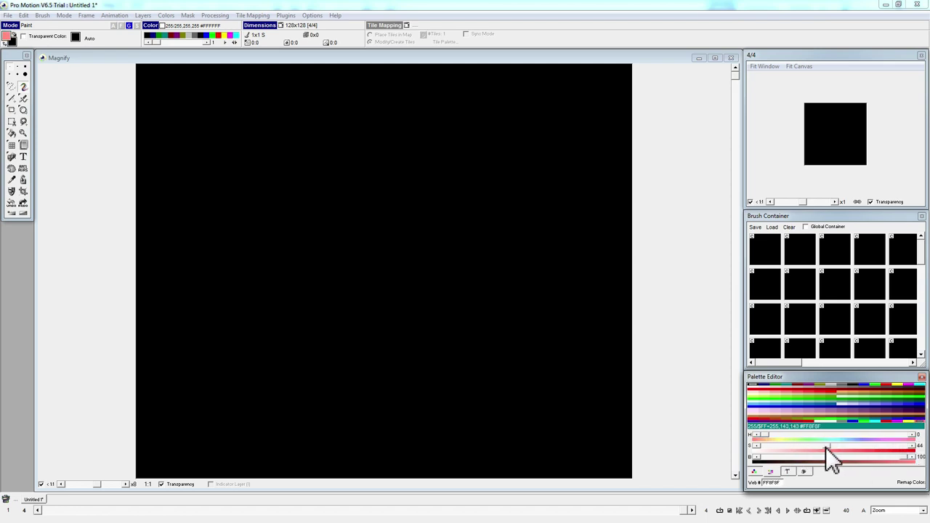
mouse_move(905, 460)
mouse_down()
mouse_move(824, 465)
mouse_move(893, 473)
mouse_up()
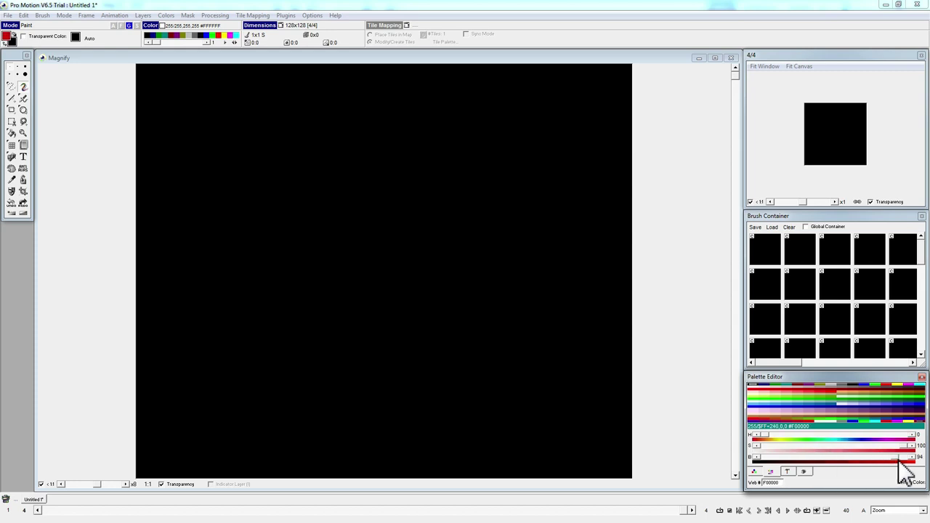
Change the selected palette color to cyan with hue 183 and brightness 100, and show the palette editor's color arranging tools
drag(761, 436, 835, 438)
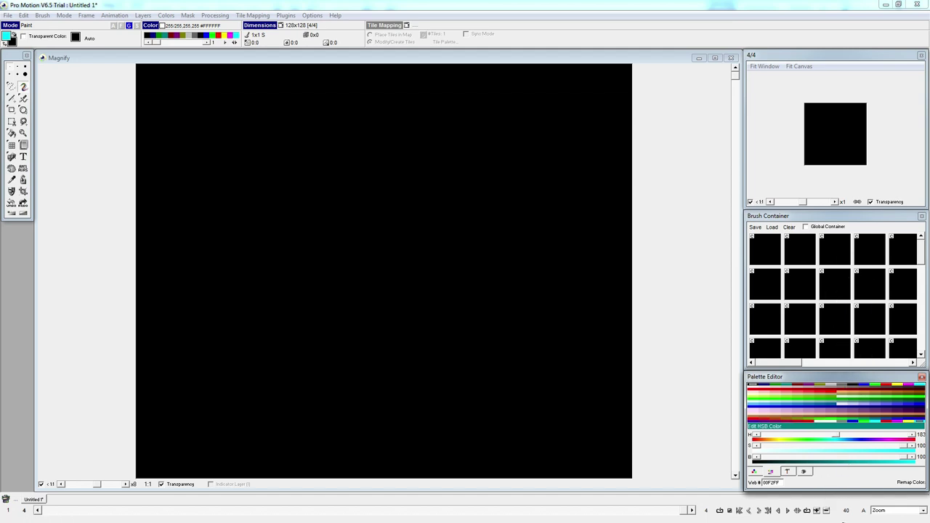
click(804, 472)
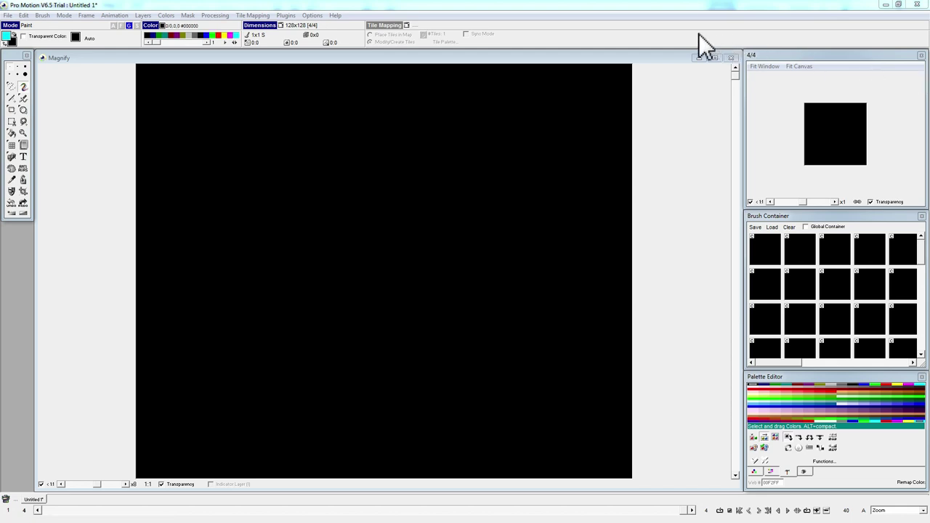
click(623, 63)
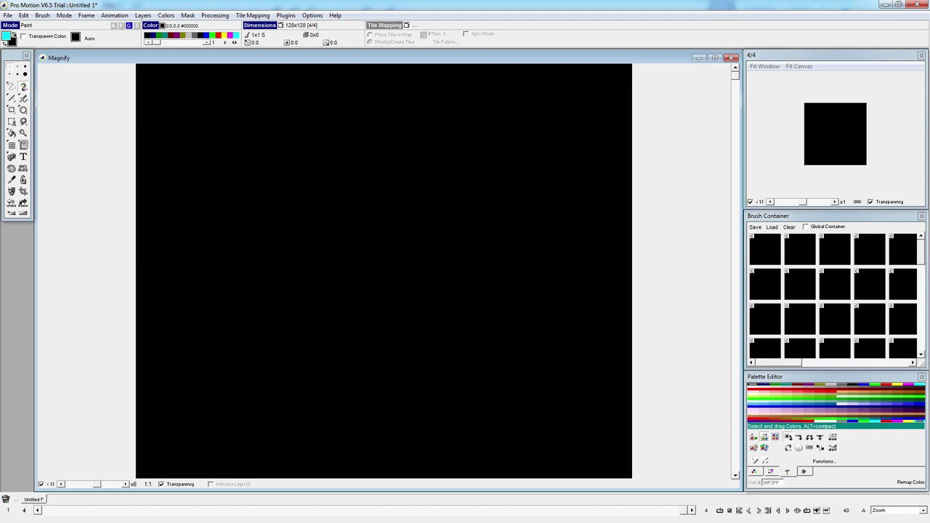
Switch to pixeditor, extend the first frame of layer 1 to three frames on the timeline, and shorten it back to one
key(alt+Tab)
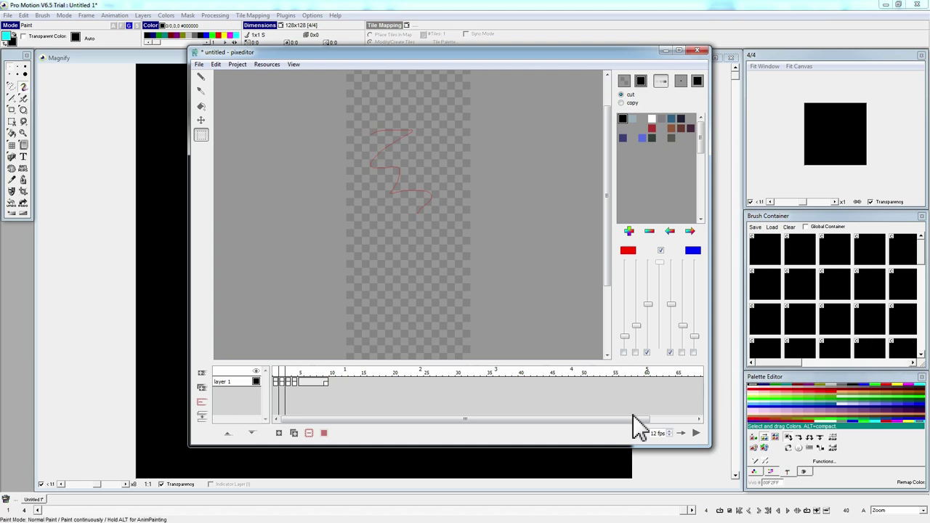
click(277, 383)
click(290, 385)
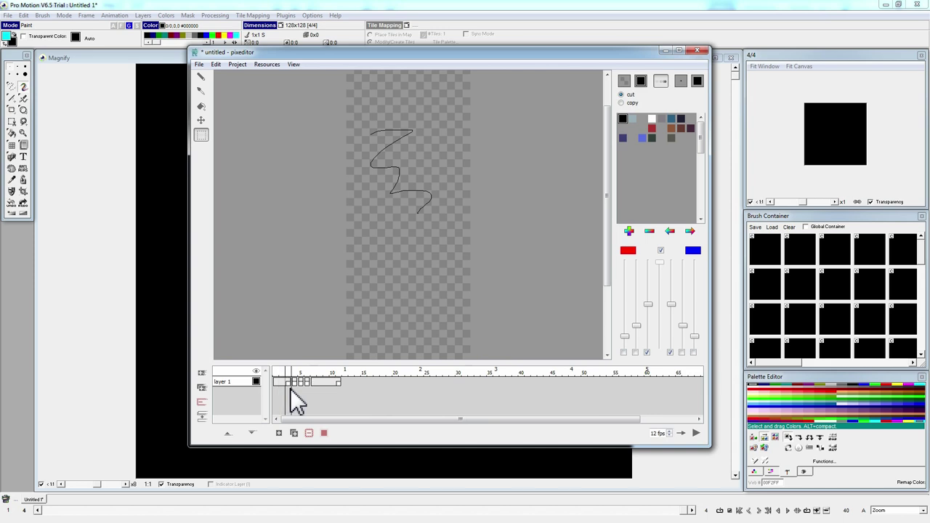
click(280, 384)
double_click(279, 385)
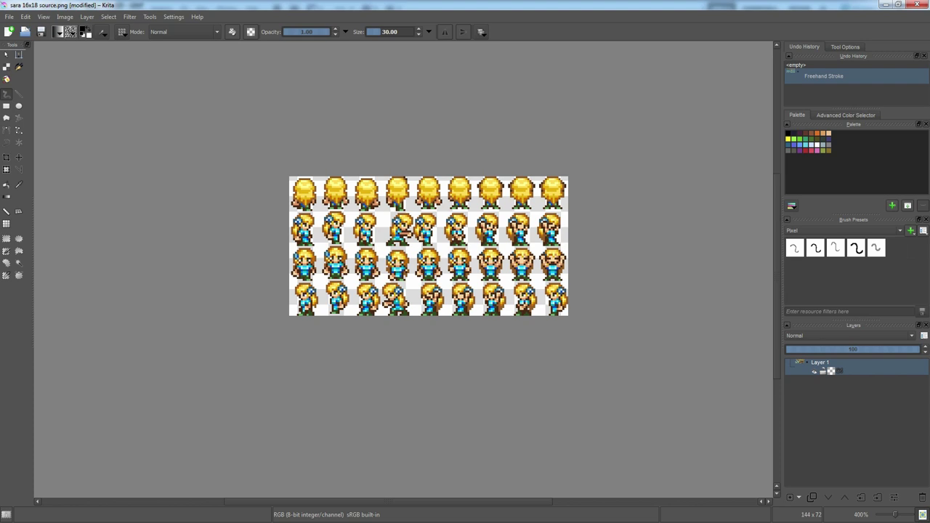
Switch from Krita to the pixeditor animation
key(alt+Tab)
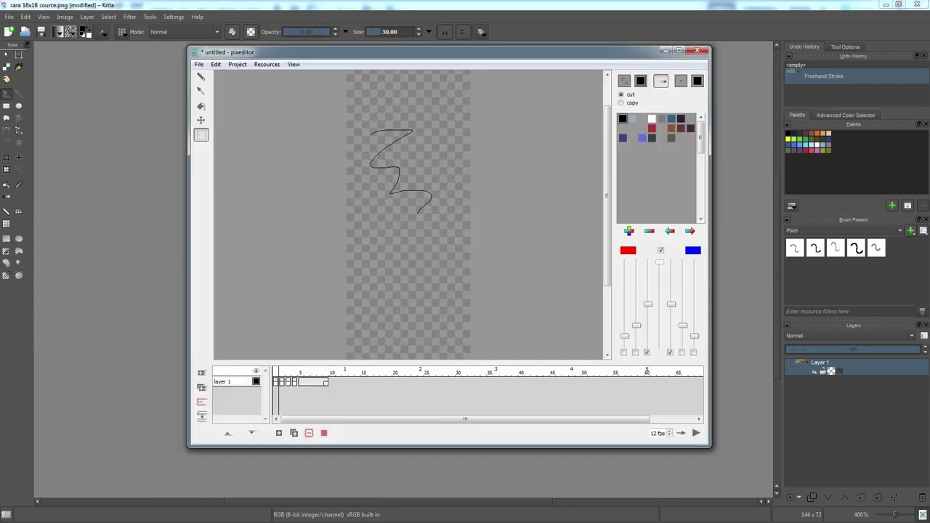